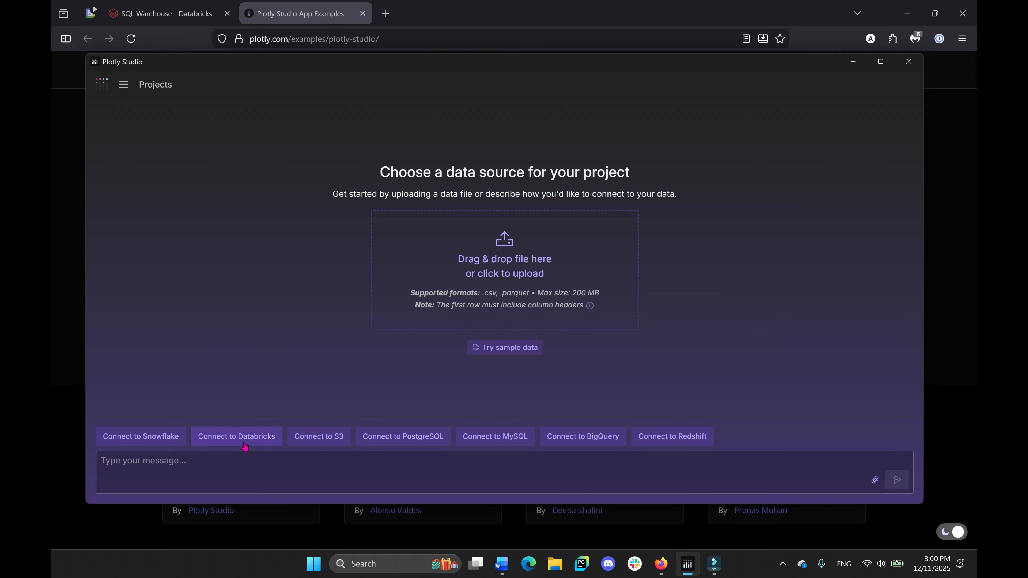
Start a Databricks connection and open its credentials form to check the required server hostname, access token and HTTP path
{"action": "left_click", "coordinate": [254, 443]}
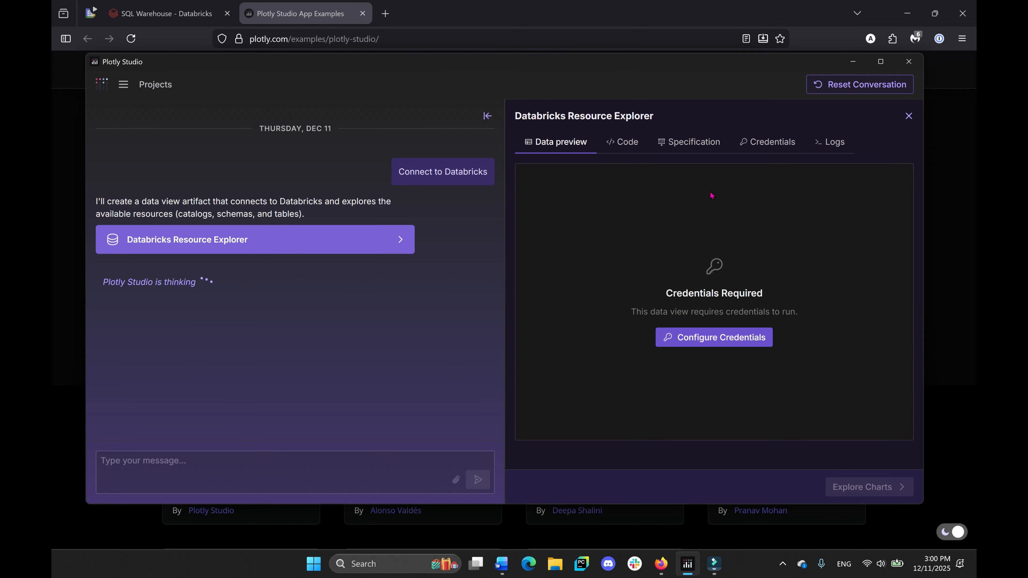
{"action": "left_click", "coordinate": [696, 341]}
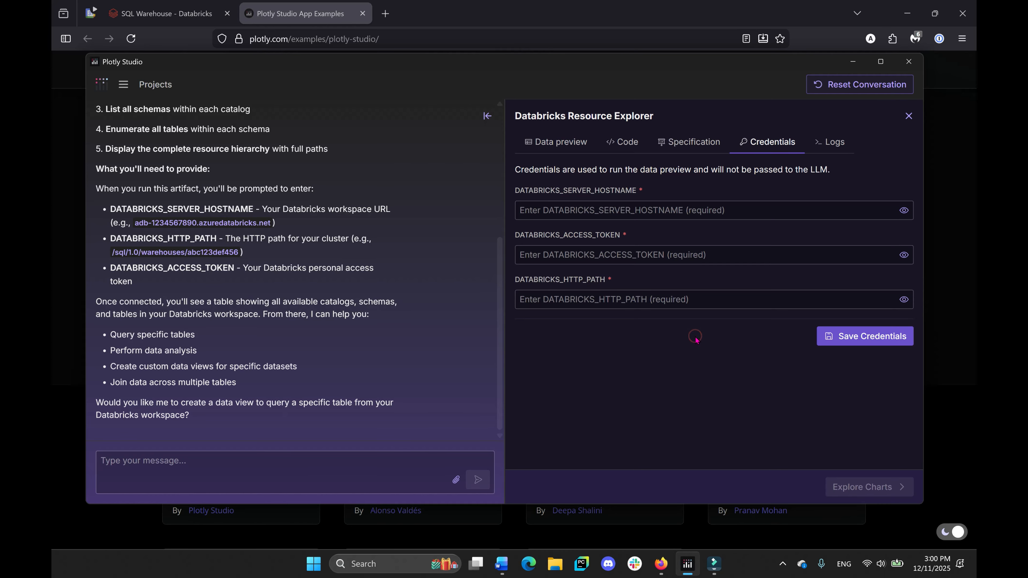
{"action": "left_click_drag", "start_coordinate": [553, 190], "coordinate": [646, 191]}
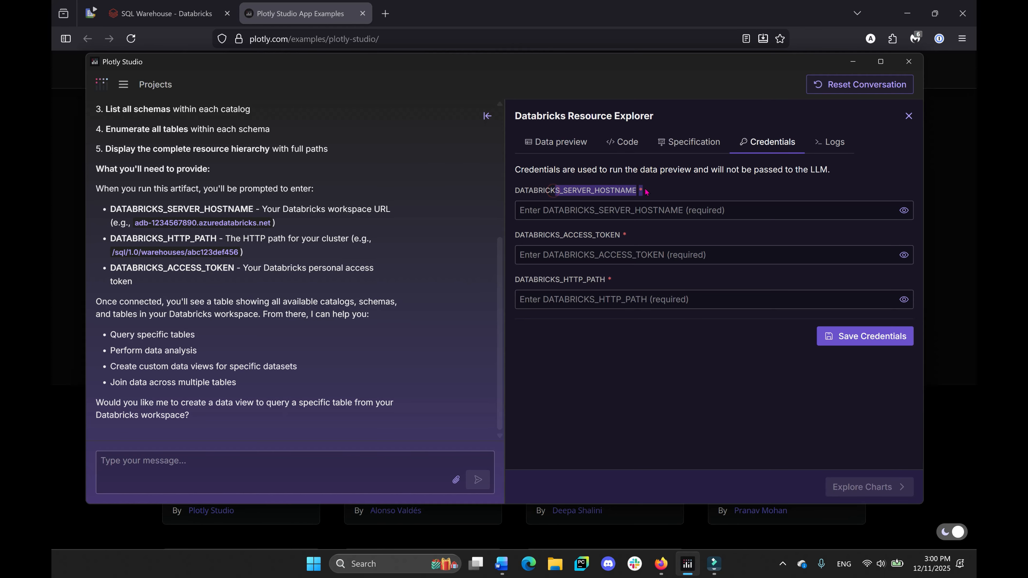
{"action": "left_click_drag", "start_coordinate": [567, 235], "coordinate": [607, 235]}
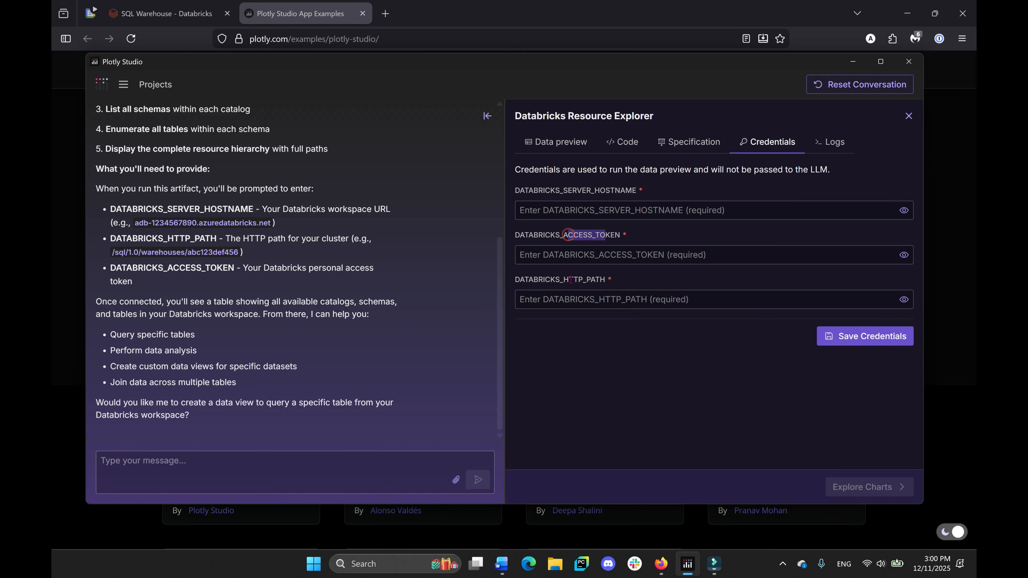
{"action": "left_click_drag", "start_coordinate": [566, 280], "coordinate": [605, 279]}
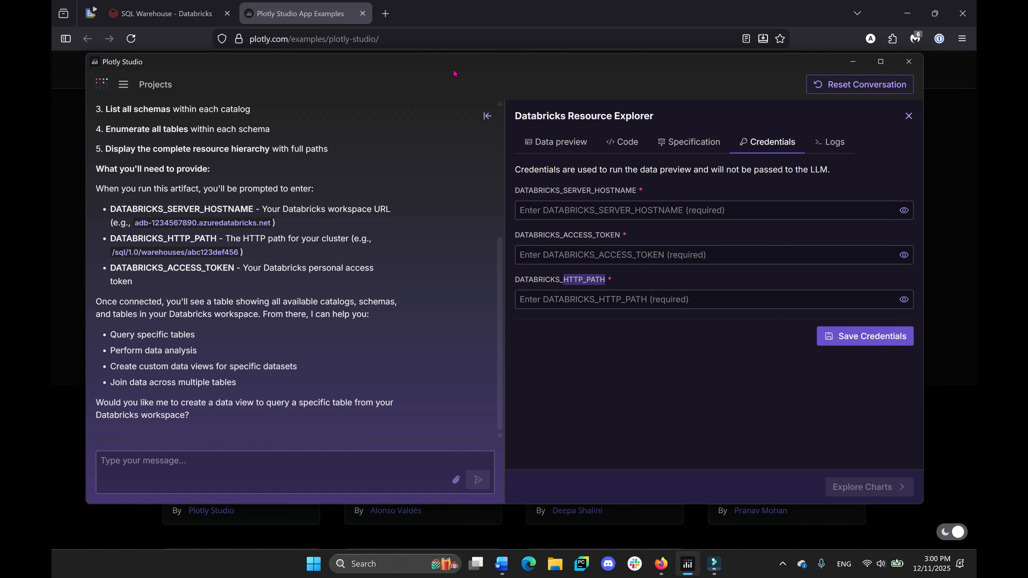
Copy the server hostname from poc-warehouse's connection details in Databricks and paste it into the DATABRICKS_SERVER_HOSTNAME field in Plotly Studio
{"action": "left_click", "coordinate": [178, 14]}
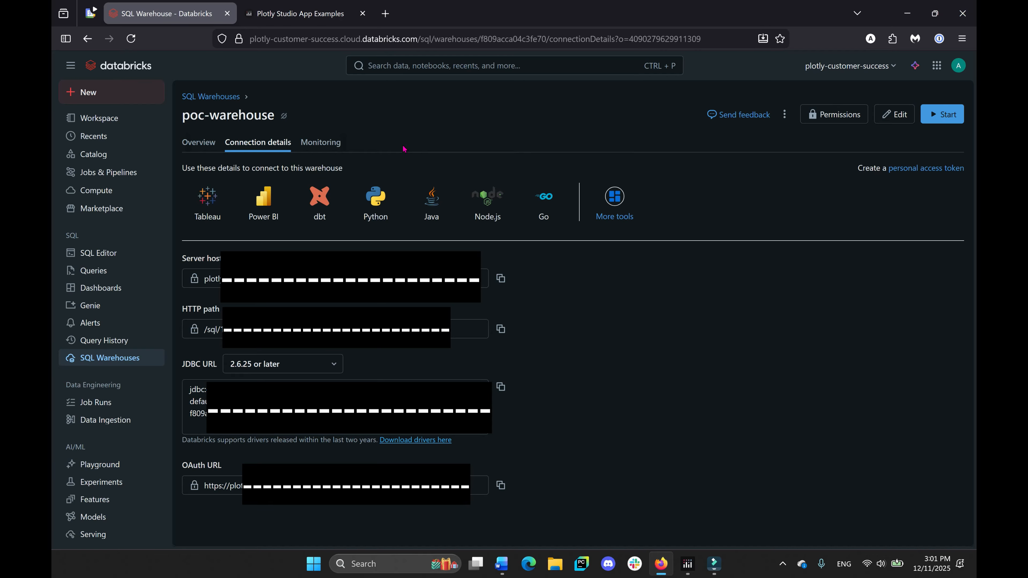
{"action": "left_click_drag", "start_coordinate": [221, 258], "coordinate": [196, 258]}
{"action": "left_click_drag", "start_coordinate": [189, 310], "coordinate": [212, 309]}
{"action": "left_click", "coordinate": [501, 278]}
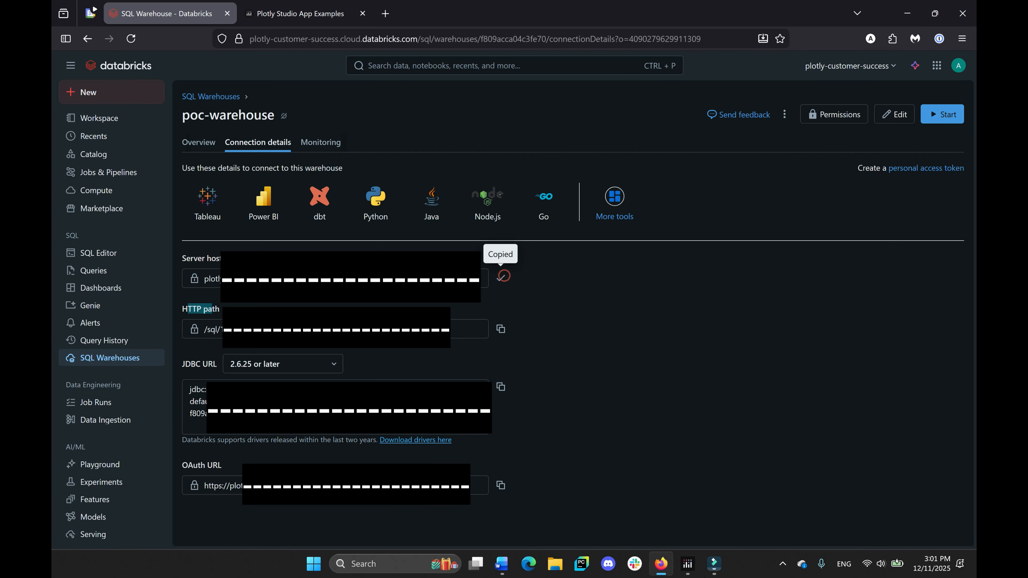
{"action": "left_click", "coordinate": [688, 564]}
{"action": "left_click", "coordinate": [682, 216]}
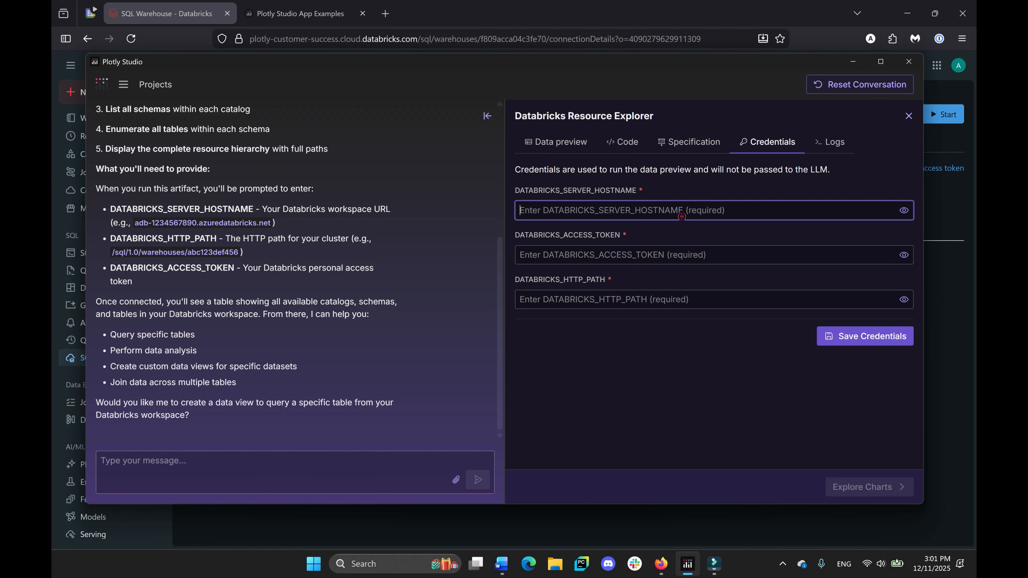
{"action": "key", "text": "ctrl+v"}
Copy the warehouse's HTTP path from Databricks and paste it into the DATABRICKS_HTTP_PATH field in Plotly Studio
{"action": "left_click", "coordinate": [731, 521]}
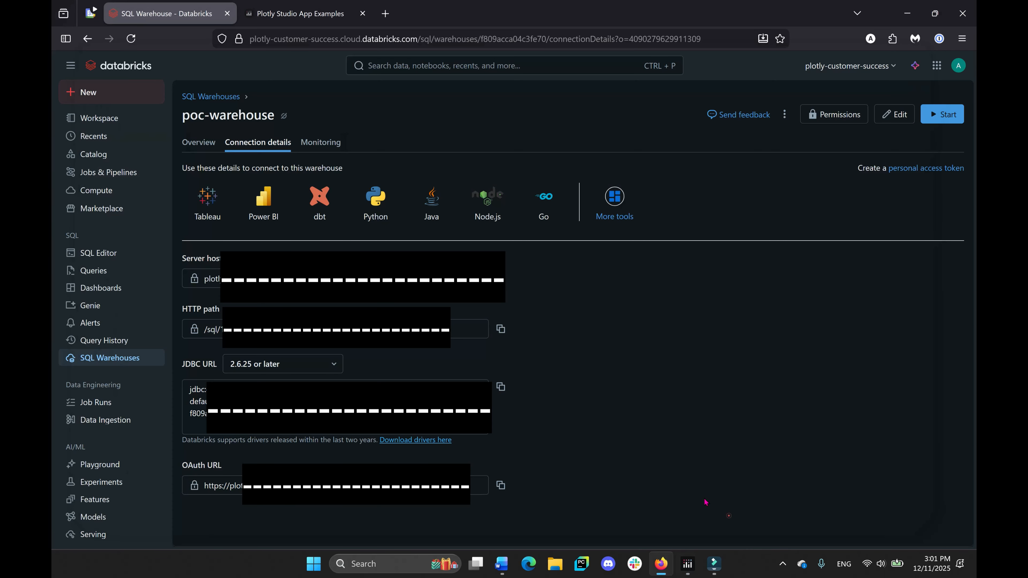
{"action": "left_click", "coordinate": [501, 329]}
{"action": "mouse_move", "coordinate": [662, 564]}
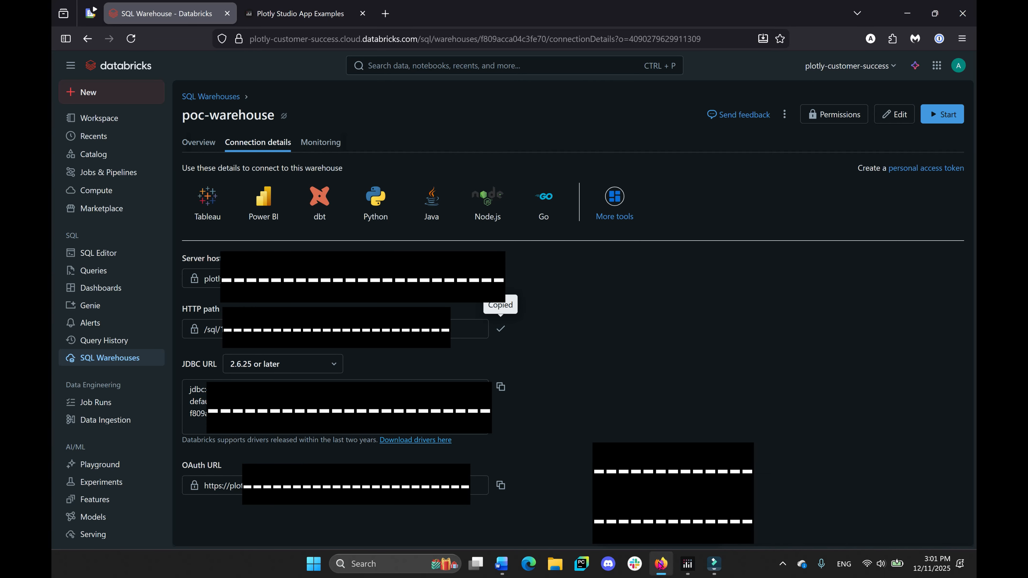
{"action": "left_click", "coordinate": [689, 564]}
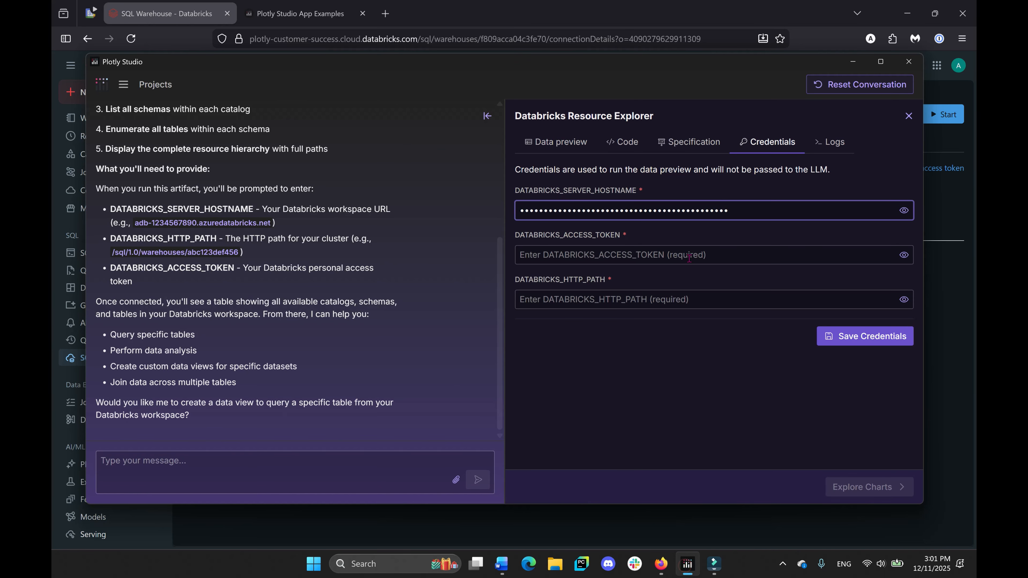
{"action": "left_click", "coordinate": [670, 299]}
{"action": "key", "text": "ctrl+v"}
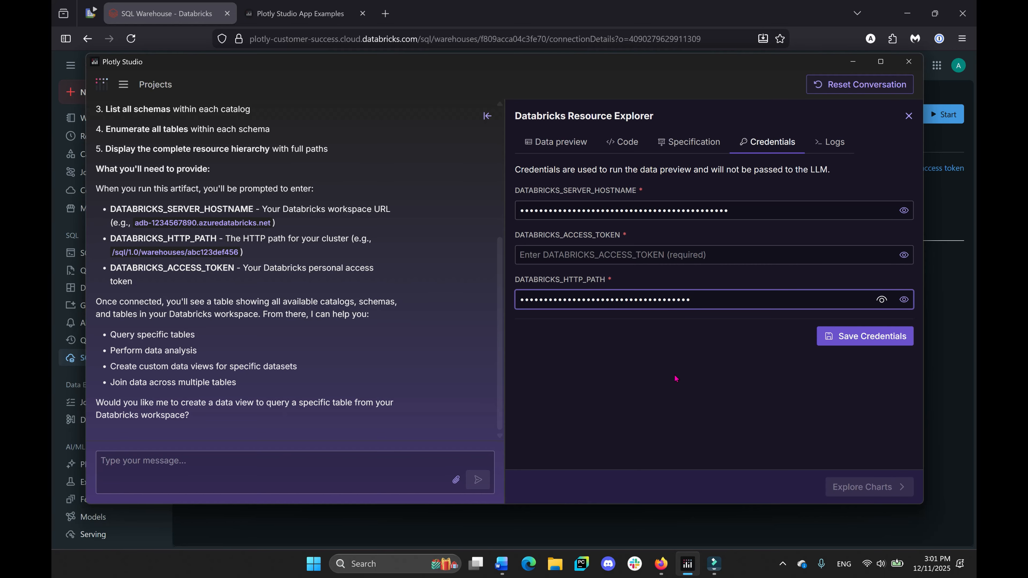
Switch to Databricks, view the personal access token page, and return to the warehouse's connection details
{"action": "left_click", "coordinate": [688, 563]}
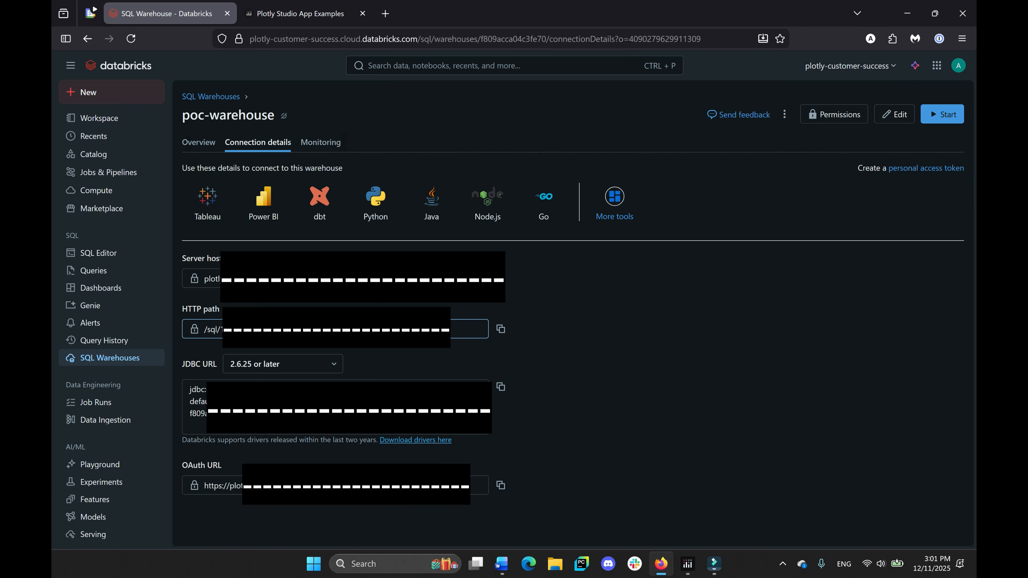
{"action": "left_click", "coordinate": [687, 563]}
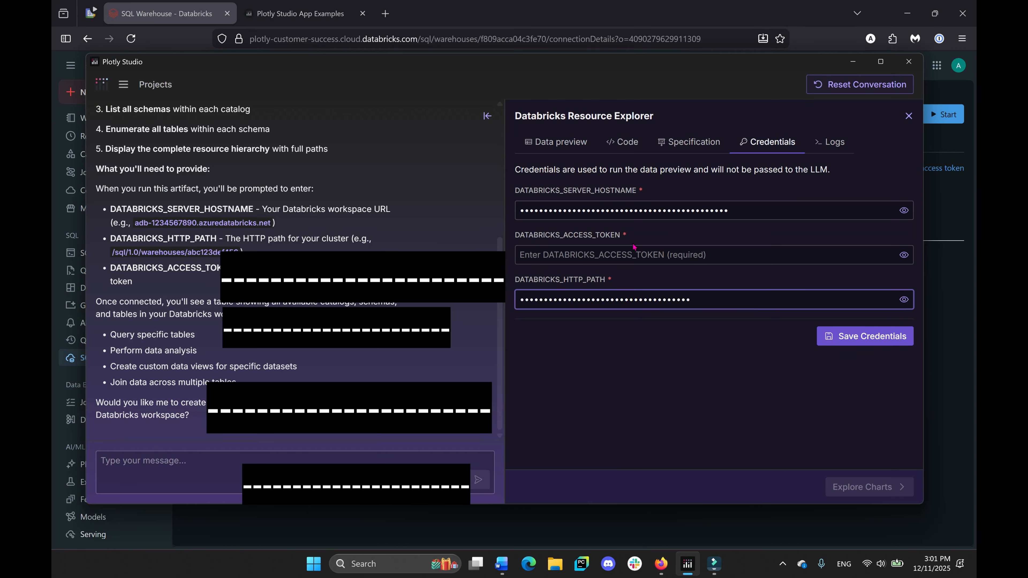
{"action": "left_click", "coordinate": [957, 335]}
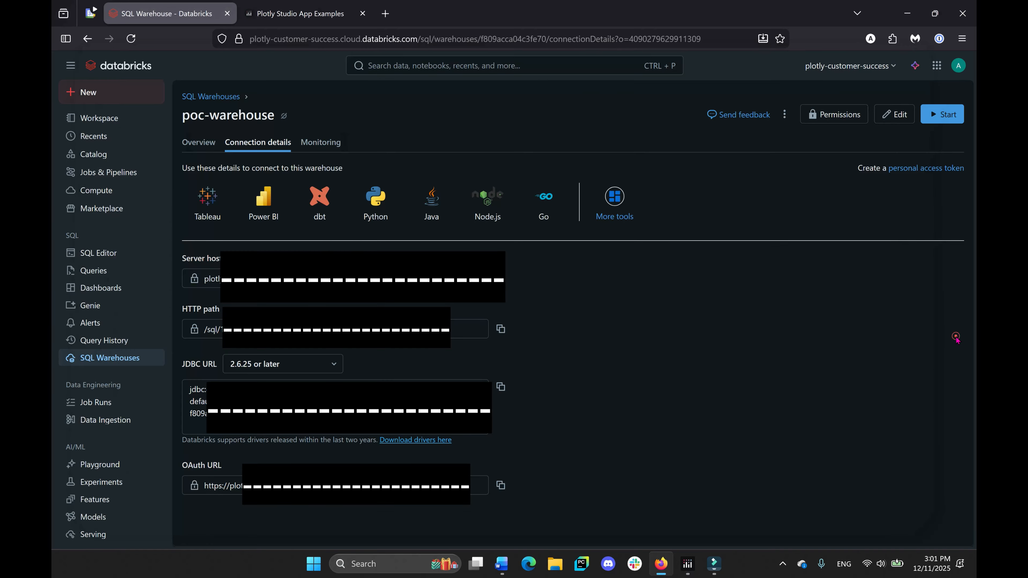
{"action": "left_click", "coordinate": [923, 170]}
{"action": "key", "text": "alt+Left"}
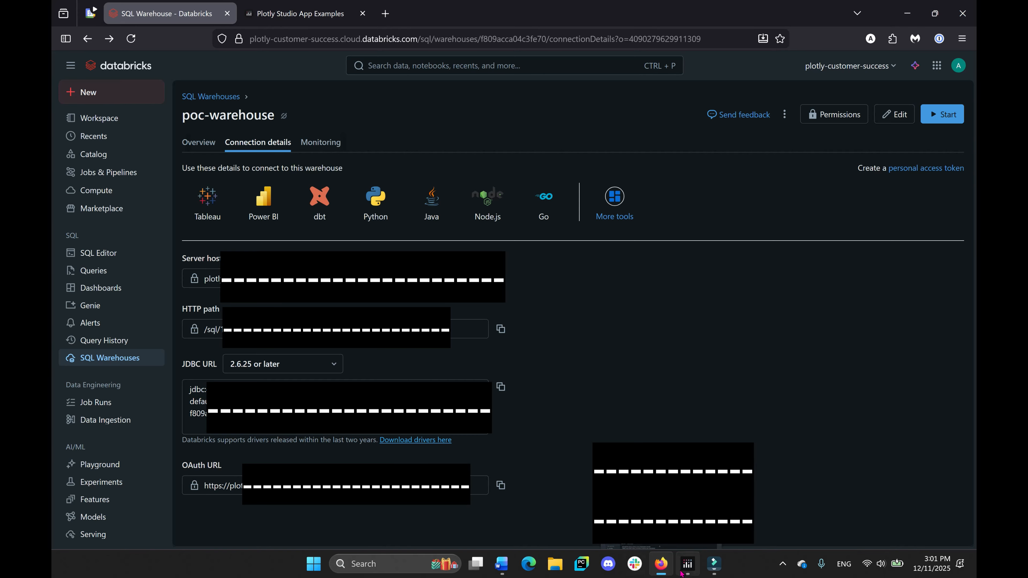
Switch to Plotly Studio, paste the access token into the DATABRICKS_ACCESS_TOKEN field, and save the credentials
{"action": "left_click", "coordinate": [688, 564]}
{"action": "left_click", "coordinate": [602, 255]}
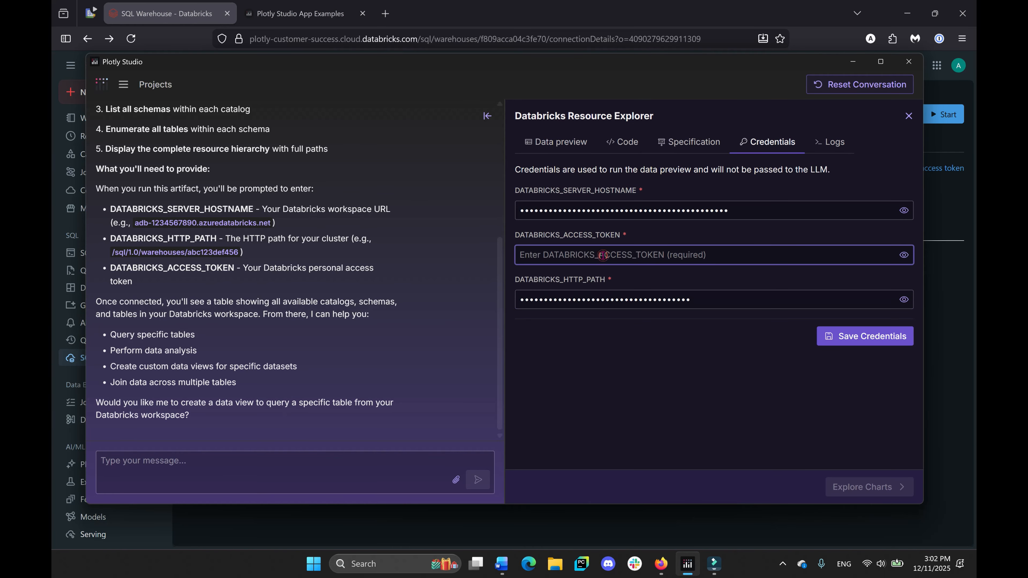
{"action": "key", "text": "ctrl+v"}
{"action": "left_click", "coordinate": [871, 336]}
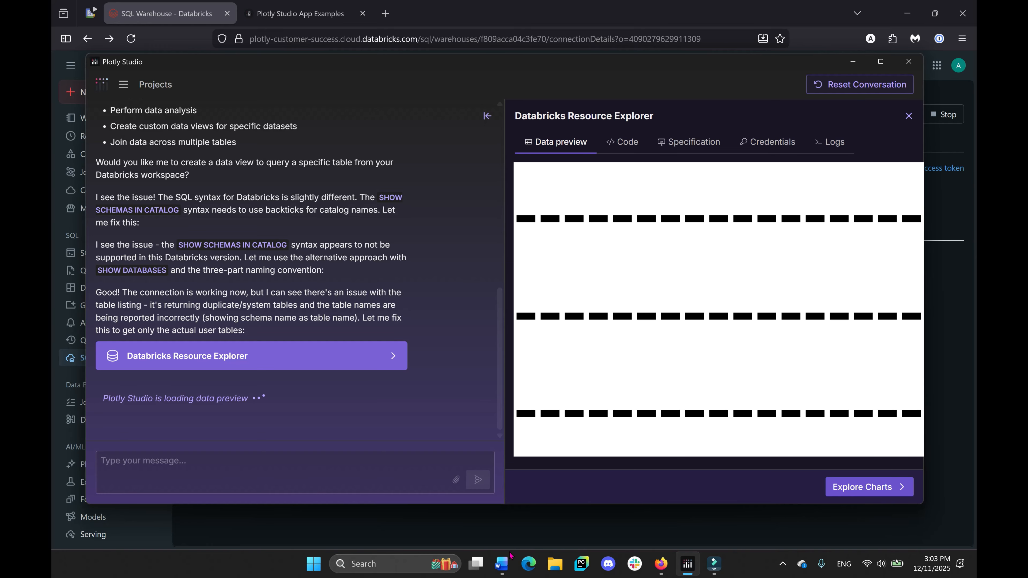
Switch to the blank Word document and write the prompt "Connect to my data that is in sample.nyctaxi.trips"
{"action": "mouse_move", "coordinate": [504, 561]}
{"action": "left_click", "coordinate": [566, 493]}
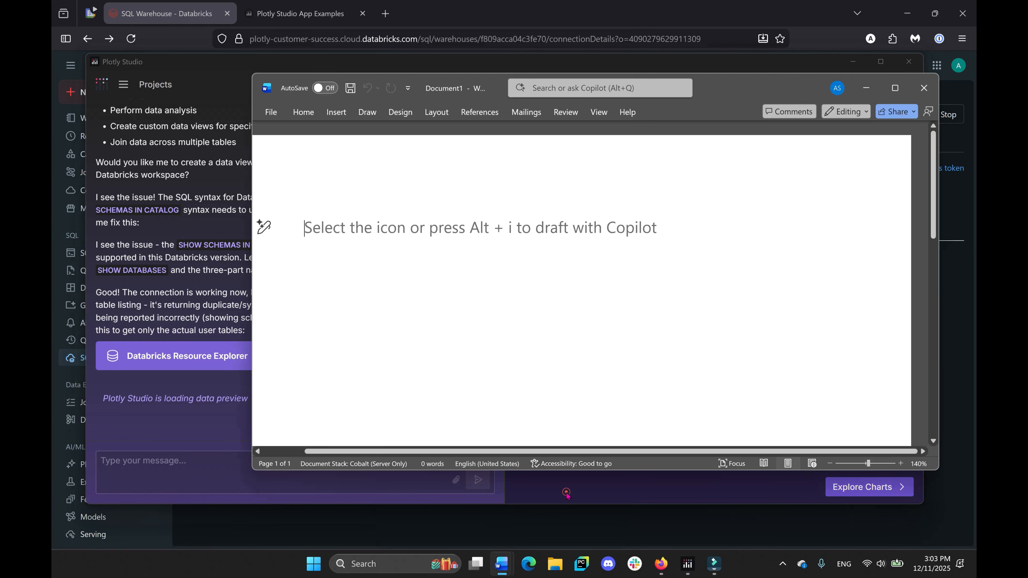
{"action": "type", "text": "Connect "}
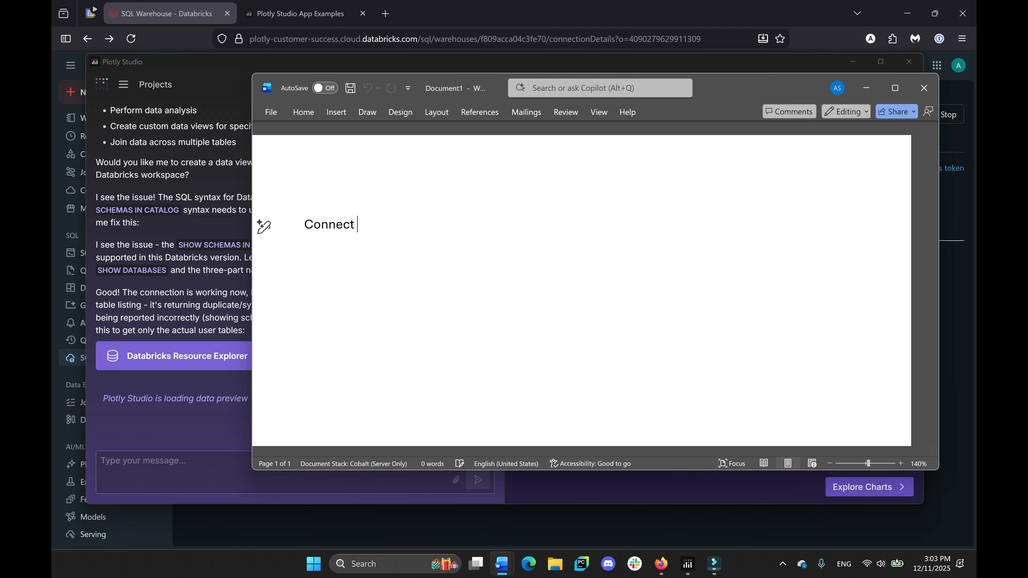
{"action": "type", "text": "to my "}
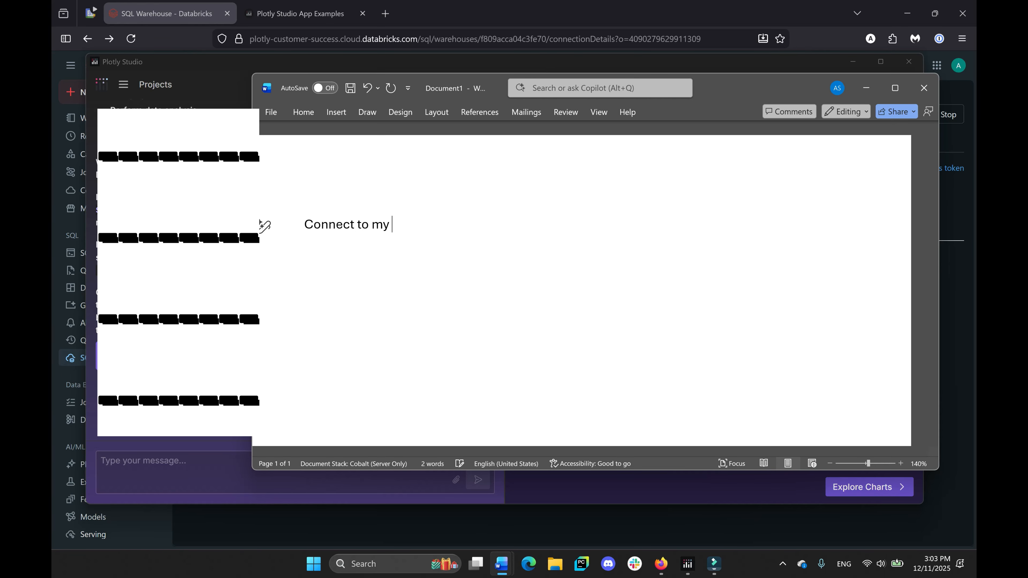
{"action": "type", "text": "data that is in sample."}
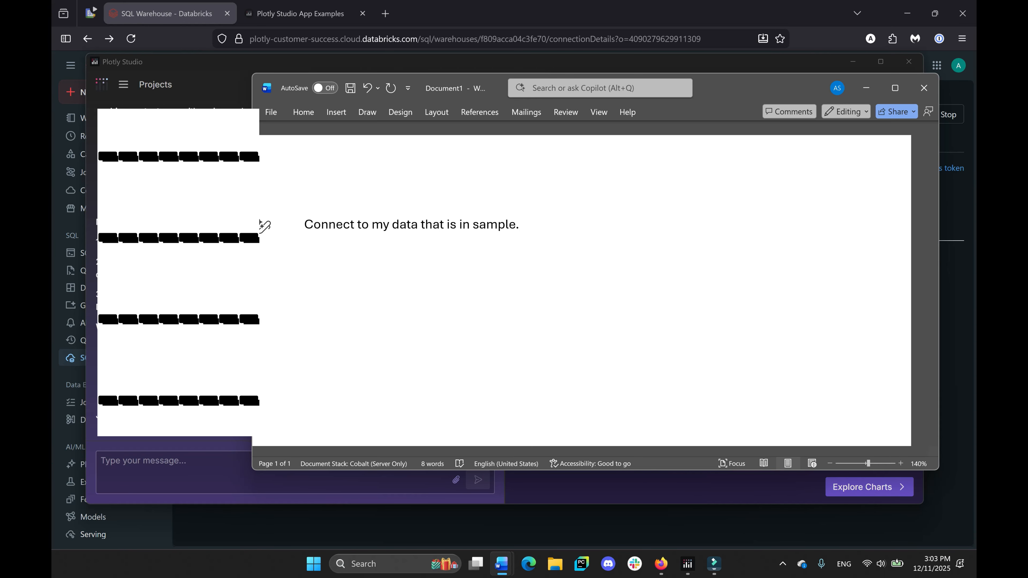
{"action": "type", "text": ".nyctaxi."}
{"action": "key", "text": "End"}
{"action": "type", "text": "trips"}
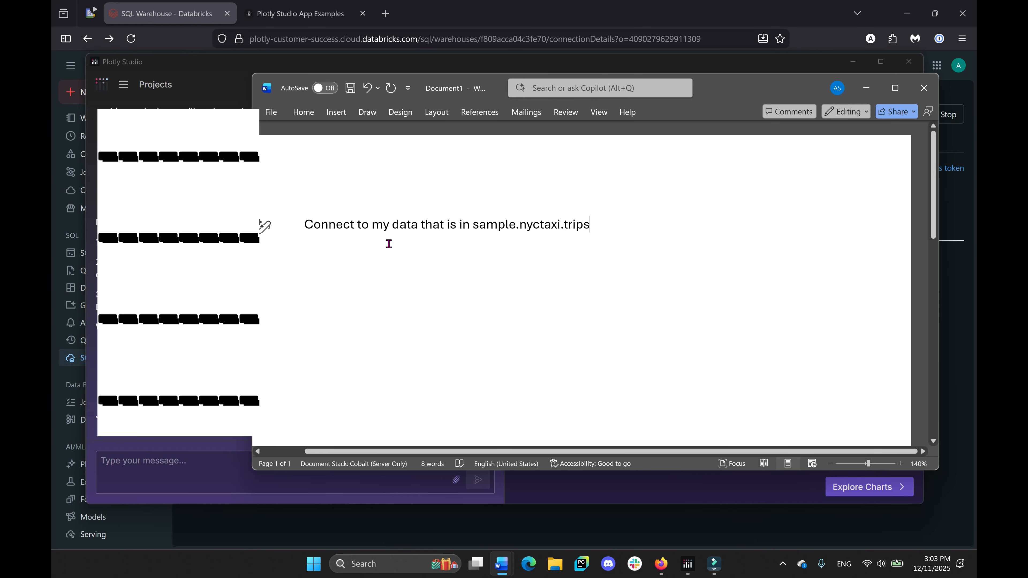
Copy the prompt from Word into the Plotly Studio chat and send it
{"action": "triple_click", "coordinate": [422, 225]}
{"action": "key", "text": "ctrl+c"}
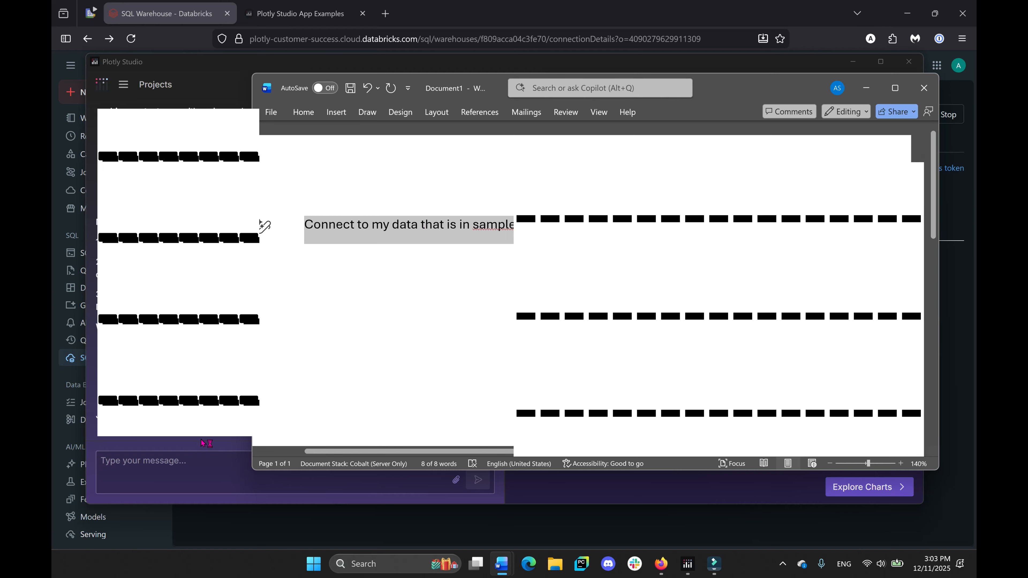
{"action": "left_click", "coordinate": [203, 457]}
{"action": "key", "text": "ctrl+v"}
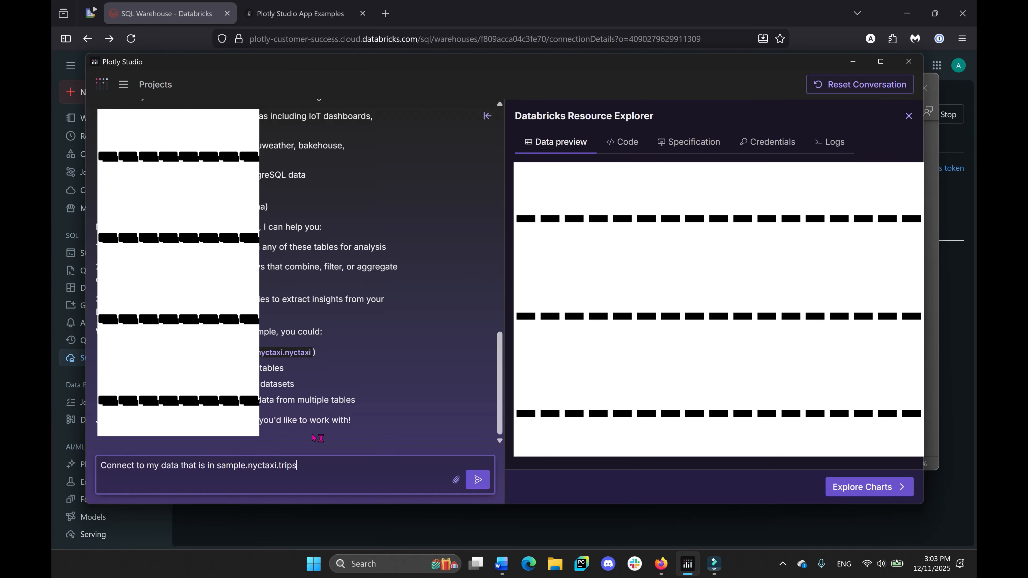
{"action": "left_click", "coordinate": [489, 483]}
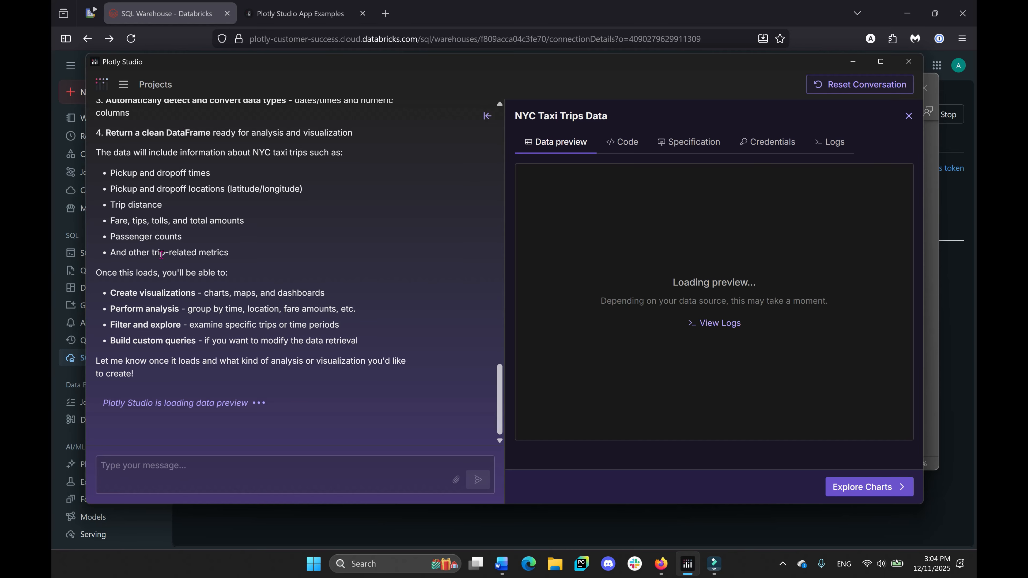
Review the chat response and the columns and rows of the NYC Taxi Trips data preview, and proceed to exploring charts
{"action": "scroll", "coordinate": [161, 254], "scroll_direction": "up", "scroll_amount": 1}
{"action": "scroll", "coordinate": [161, 254], "scroll_direction": "down", "scroll_amount": 1}
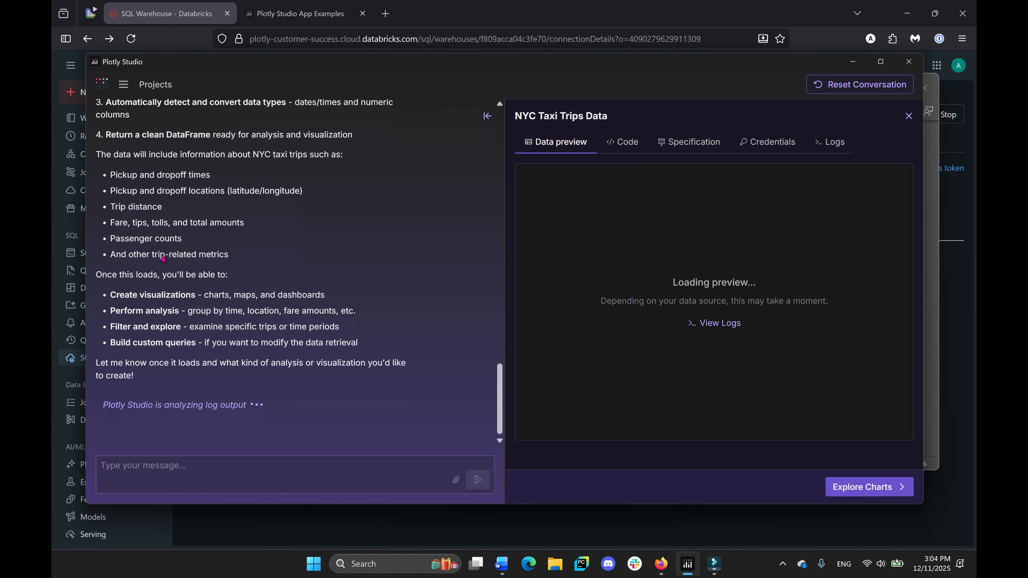
{"action": "left_click_drag", "start_coordinate": [215, 151], "coordinate": [341, 151]}
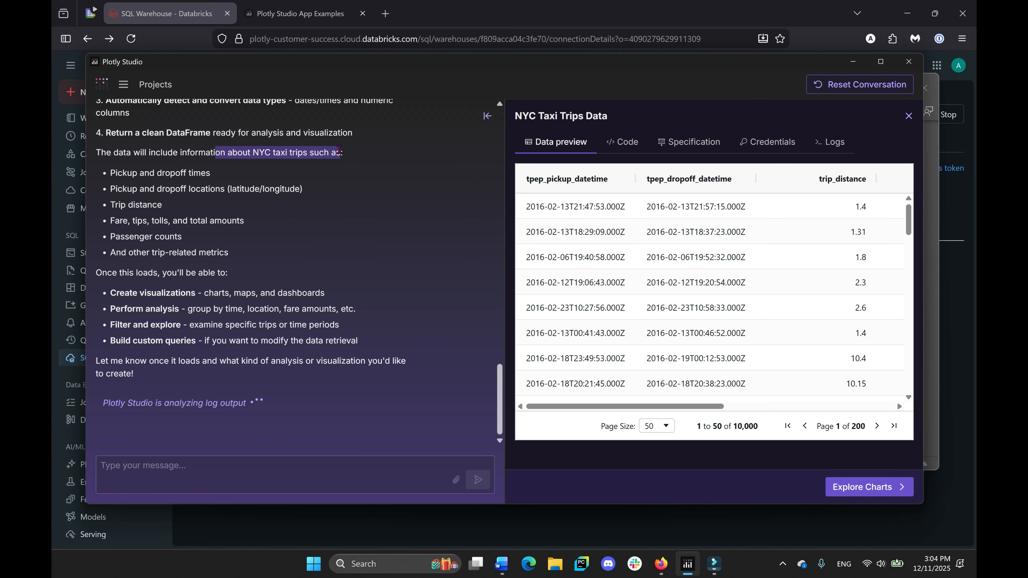
{"action": "scroll", "coordinate": [565, 271], "scroll_direction": "right", "scroll_amount": 10}
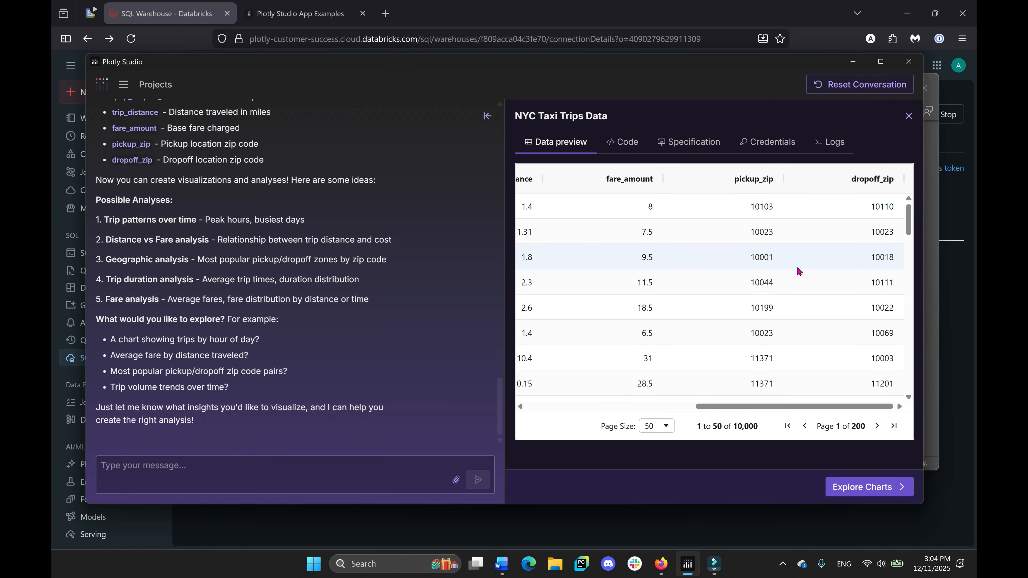
{"action": "scroll", "coordinate": [797, 271], "scroll_direction": "left", "scroll_amount": 10}
{"action": "scroll", "coordinate": [687, 285], "scroll_direction": "down", "scroll_amount": 3}
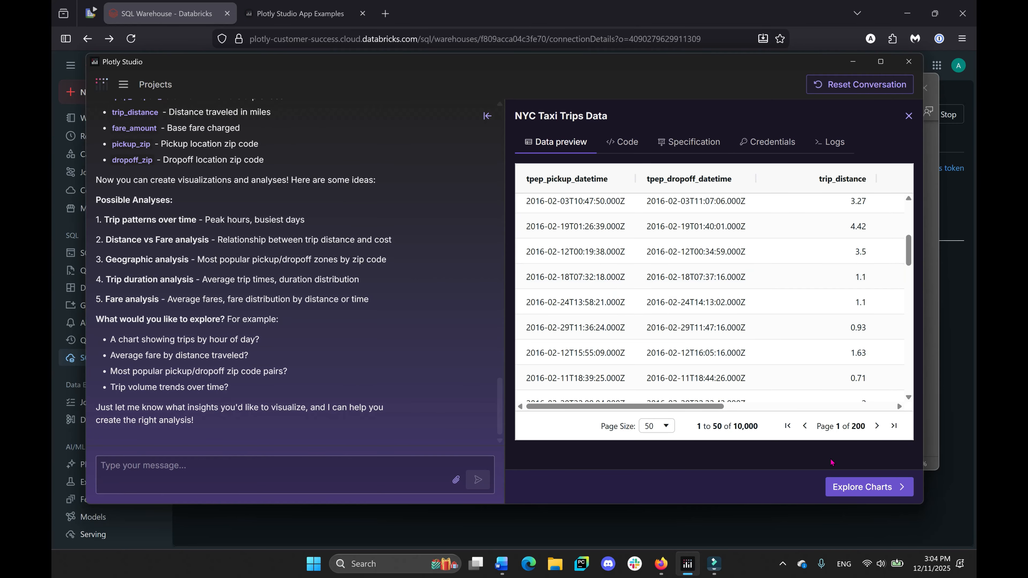
{"action": "left_click", "coordinate": [867, 488]}
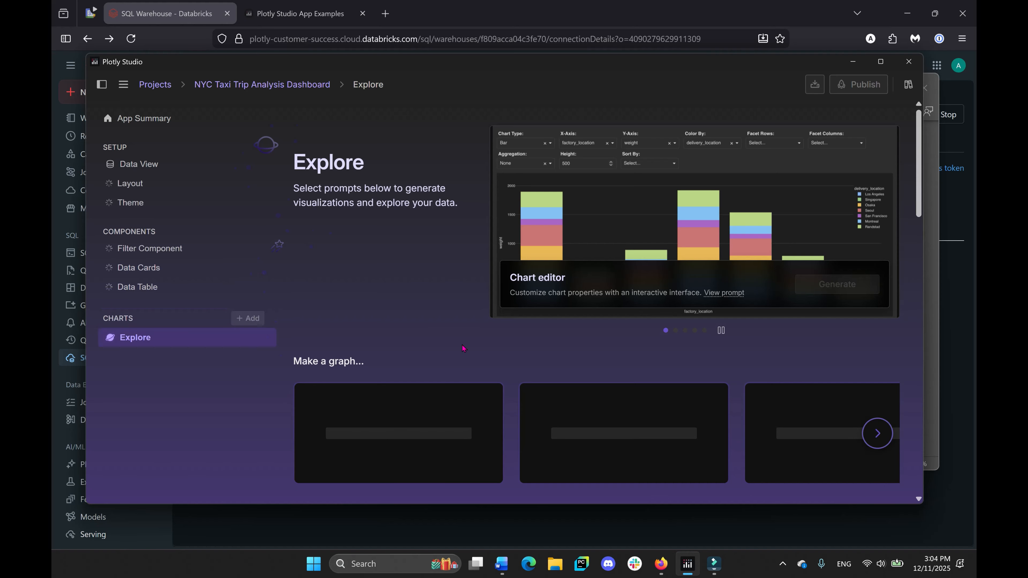
Browse the suggested chart prompts on the Explore page, from graphs and changes over time to top rankings
{"action": "scroll", "coordinate": [464, 348], "scroll_direction": "down", "scroll_amount": 2}
{"action": "scroll", "coordinate": [464, 348], "scroll_direction": "down", "scroll_amount": 2}
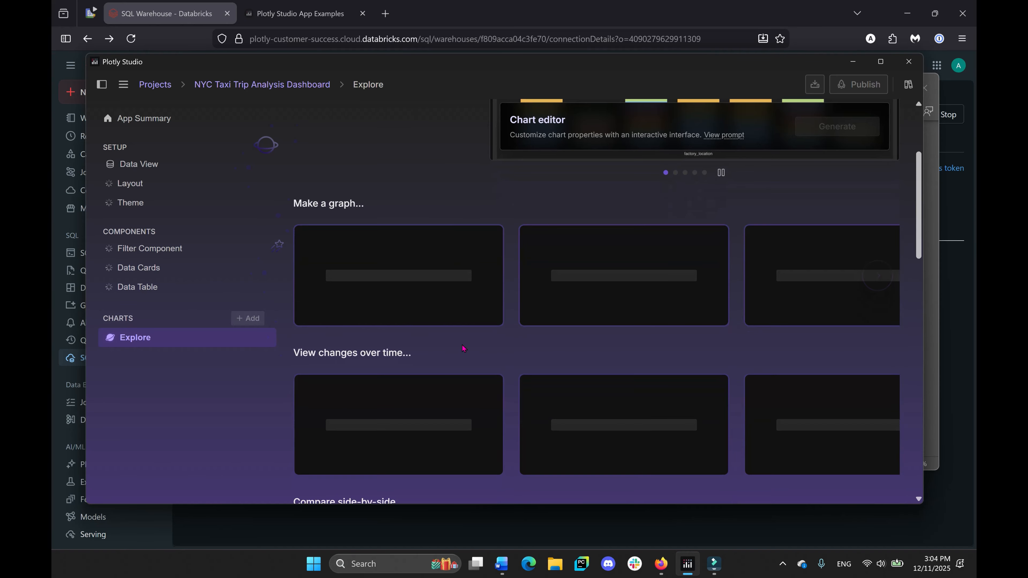
{"action": "scroll", "coordinate": [688, 365], "scroll_direction": "down", "scroll_amount": 5}
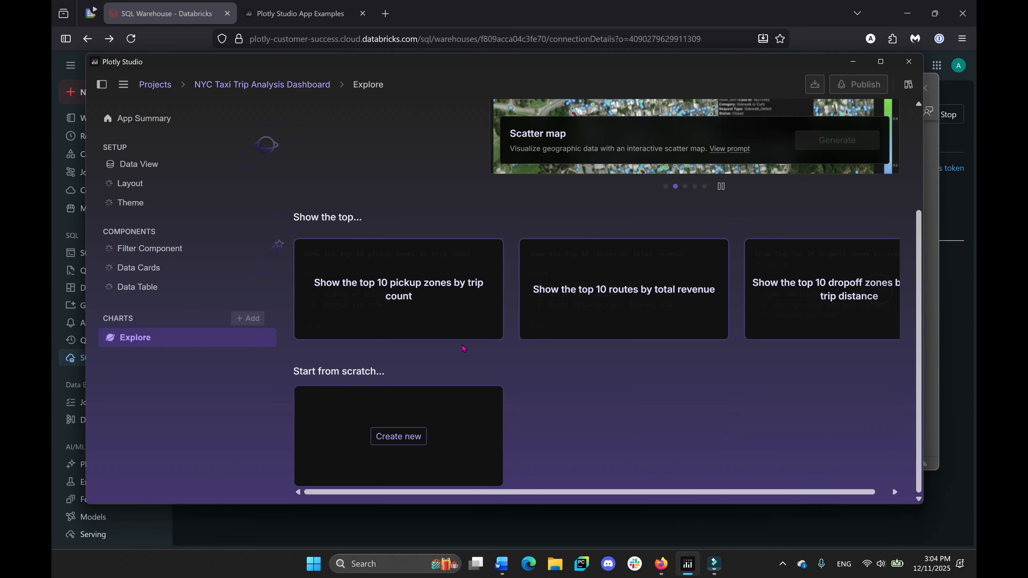
{"action": "scroll", "coordinate": [499, 331], "scroll_direction": "up", "scroll_amount": 5}
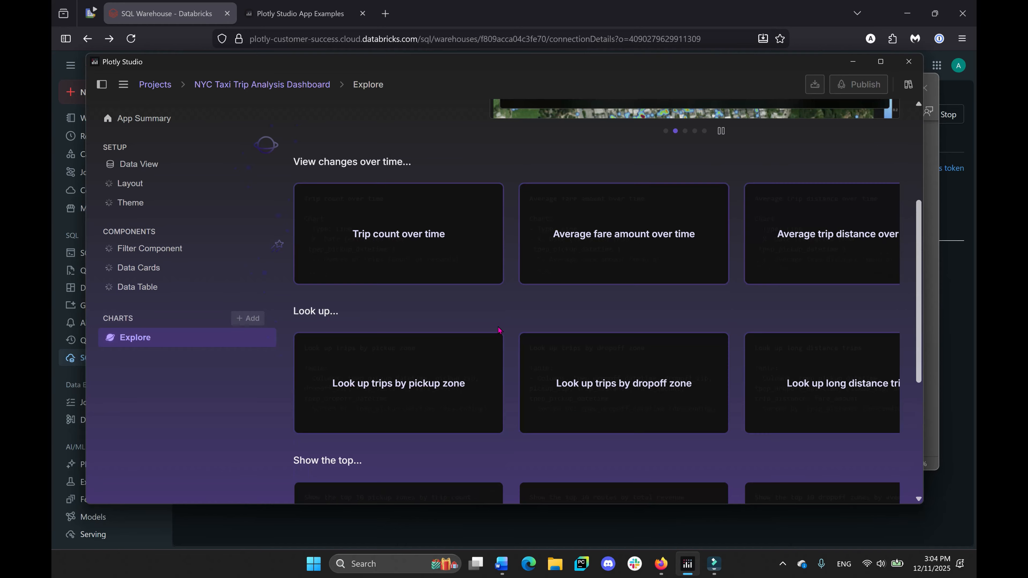
{"action": "scroll", "coordinate": [499, 331], "scroll_direction": "down", "scroll_amount": 1}
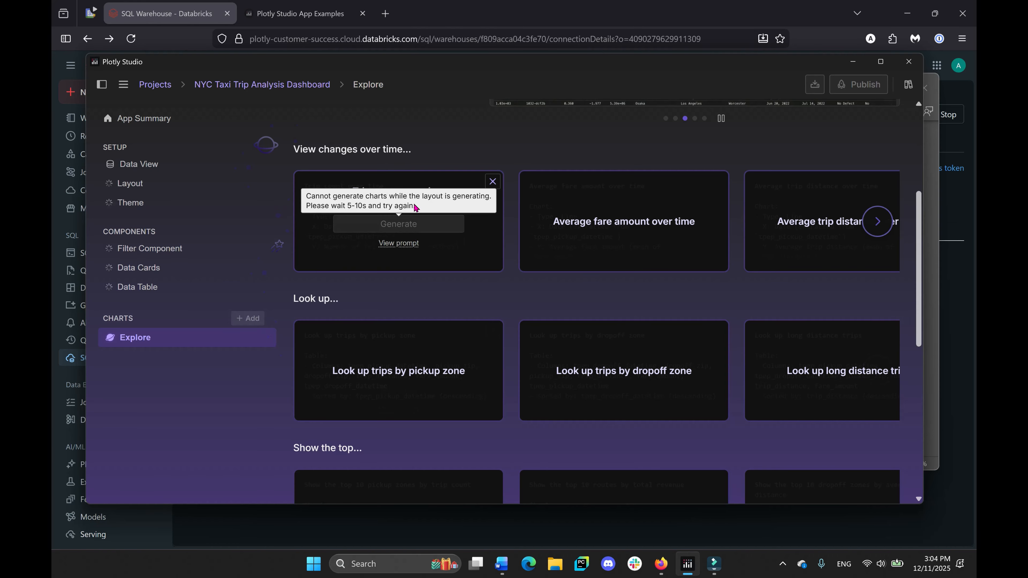
Generate the suggested line chart of trip volume by hour of day
{"action": "scroll", "coordinate": [594, 221], "scroll_direction": "up", "scroll_amount": 3}
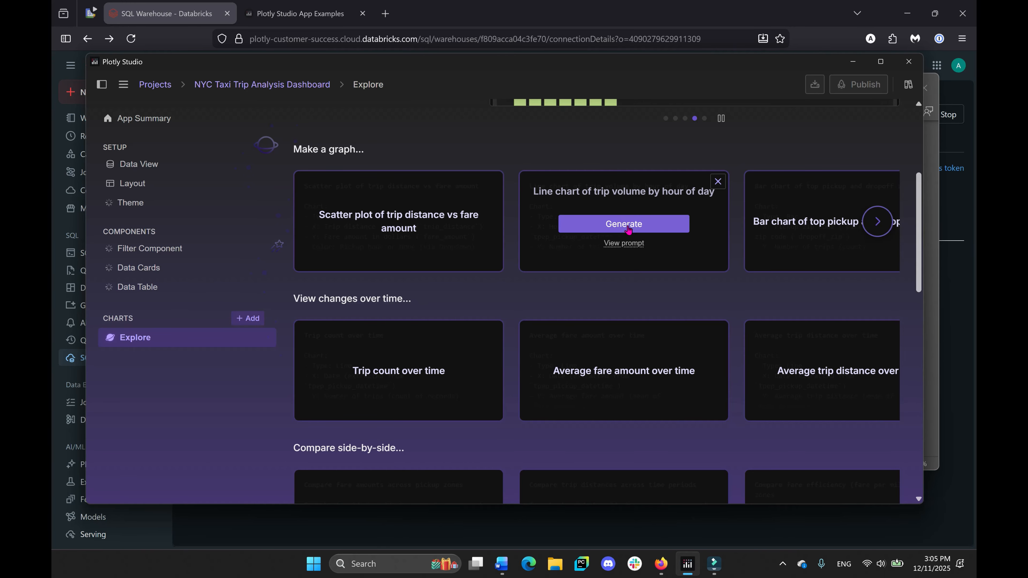
{"action": "left_click", "coordinate": [643, 223]}
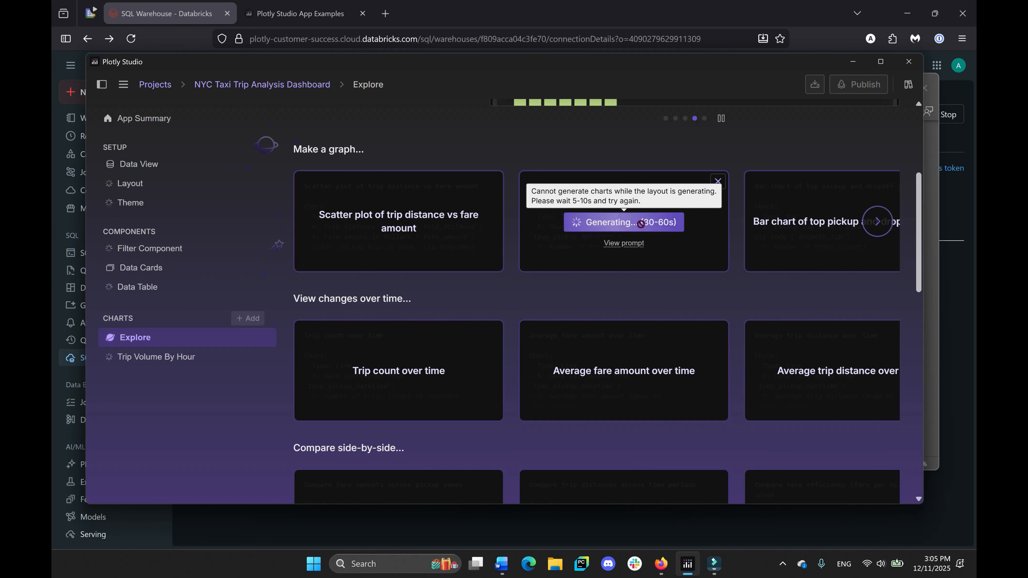
Open the prompt behind the trip volume line chart and review its chart type, axes, grouping and date range
{"action": "left_click", "coordinate": [626, 243]}
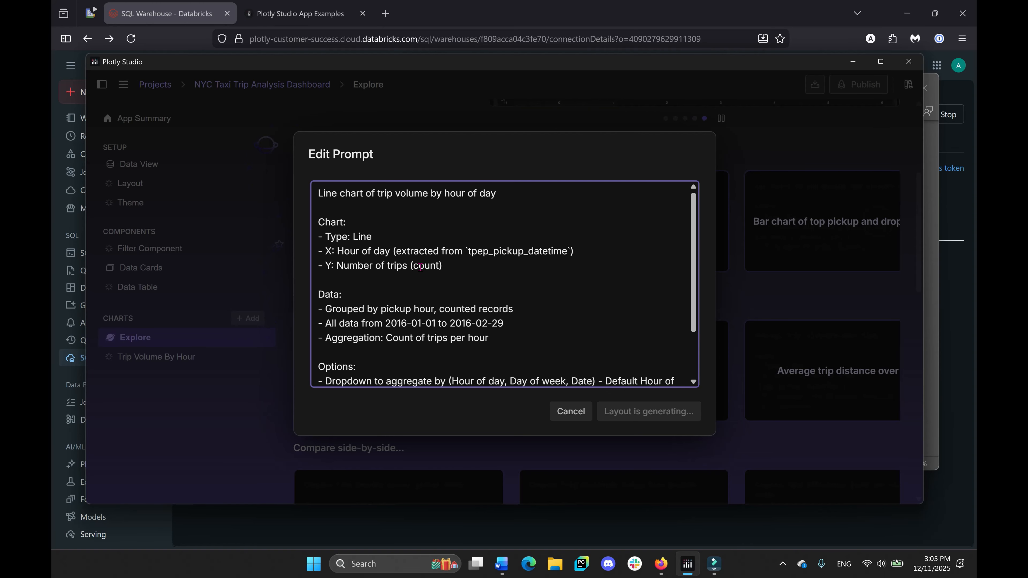
{"action": "scroll", "coordinate": [421, 267], "scroll_direction": "down", "scroll_amount": 2}
{"action": "scroll", "coordinate": [421, 267], "scroll_direction": "up", "scroll_amount": 2}
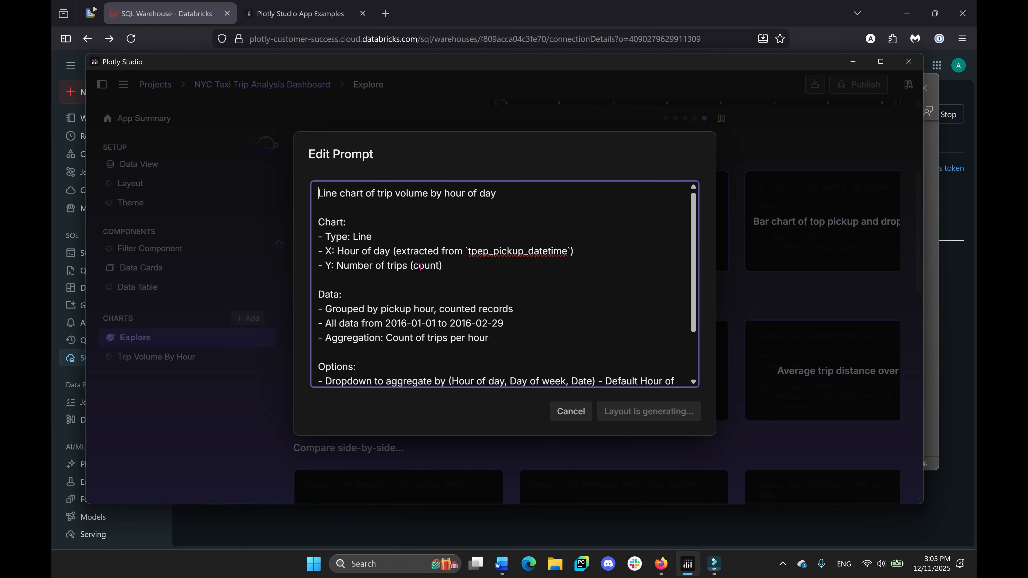
{"action": "double_click", "coordinate": [354, 242]}
{"action": "left_click_drag", "start_coordinate": [332, 251], "coordinate": [410, 251]}
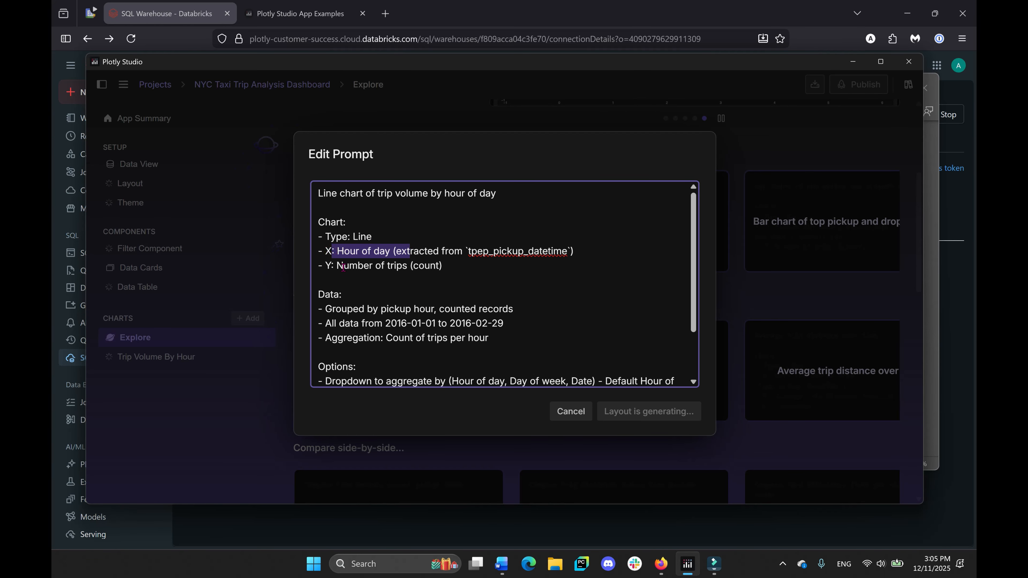
{"action": "left_click_drag", "start_coordinate": [343, 268], "coordinate": [442, 268]}
{"action": "left_click_drag", "start_coordinate": [342, 310], "coordinate": [431, 310]}
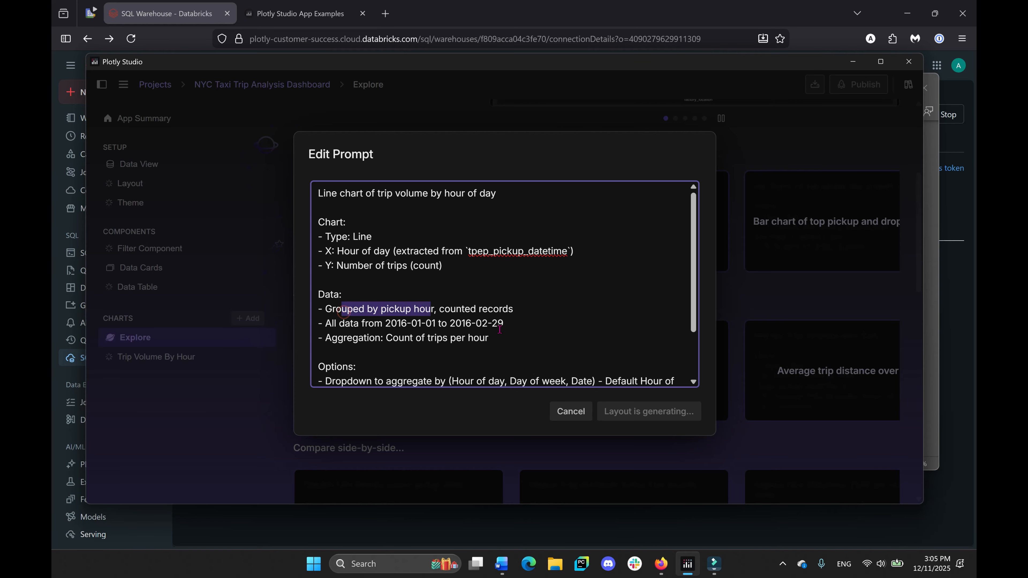
Examine the dropdown options defined in the chart prompt, then close it and browse the other chart suggestions
{"action": "scroll", "coordinate": [650, 342], "scroll_direction": "down", "scroll_amount": 2}
{"action": "left_click", "coordinate": [630, 372]}
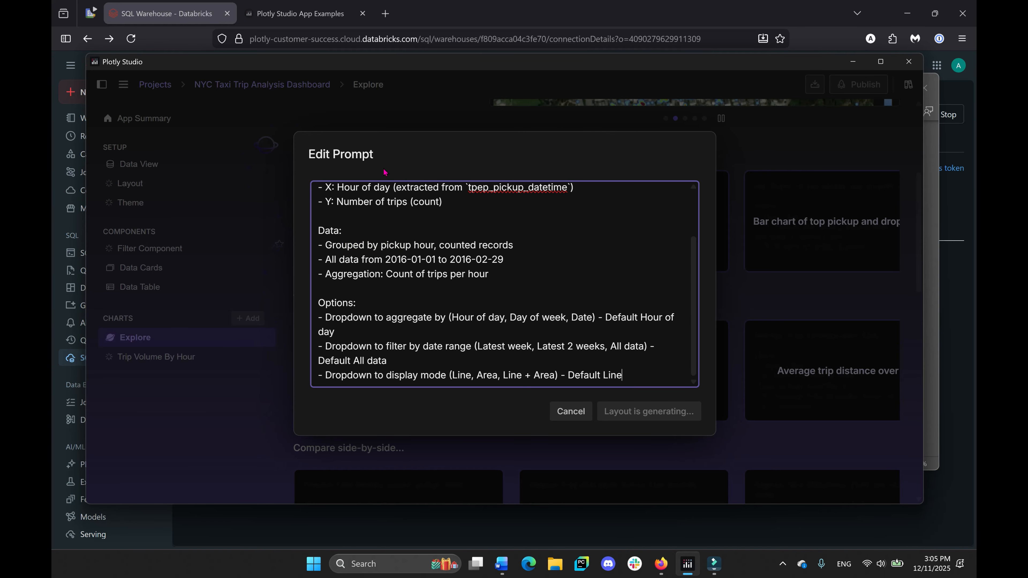
{"action": "left_click_drag", "start_coordinate": [333, 317], "coordinate": [391, 317]}
{"action": "left_click", "coordinate": [748, 150]}
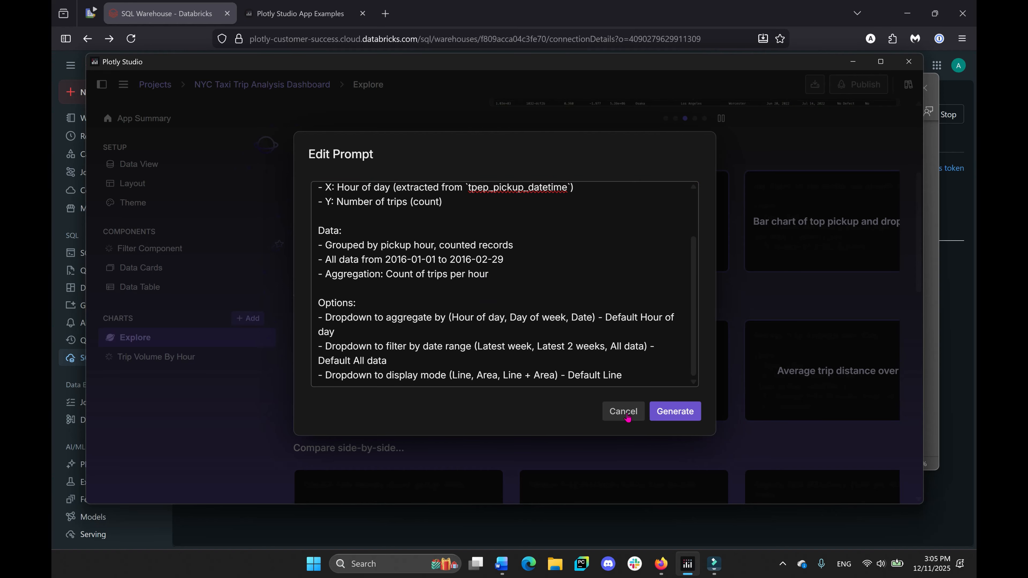
{"action": "left_click", "coordinate": [675, 412]}
{"action": "scroll", "coordinate": [493, 343], "scroll_direction": "down", "scroll_amount": 5}
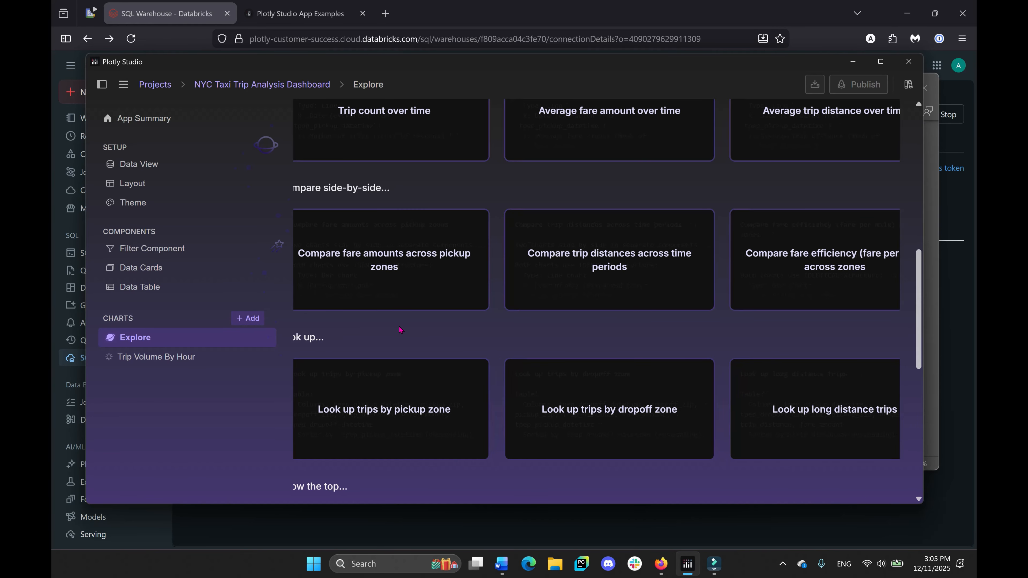
{"action": "scroll", "coordinate": [399, 331], "scroll_direction": "up", "scroll_amount": 5}
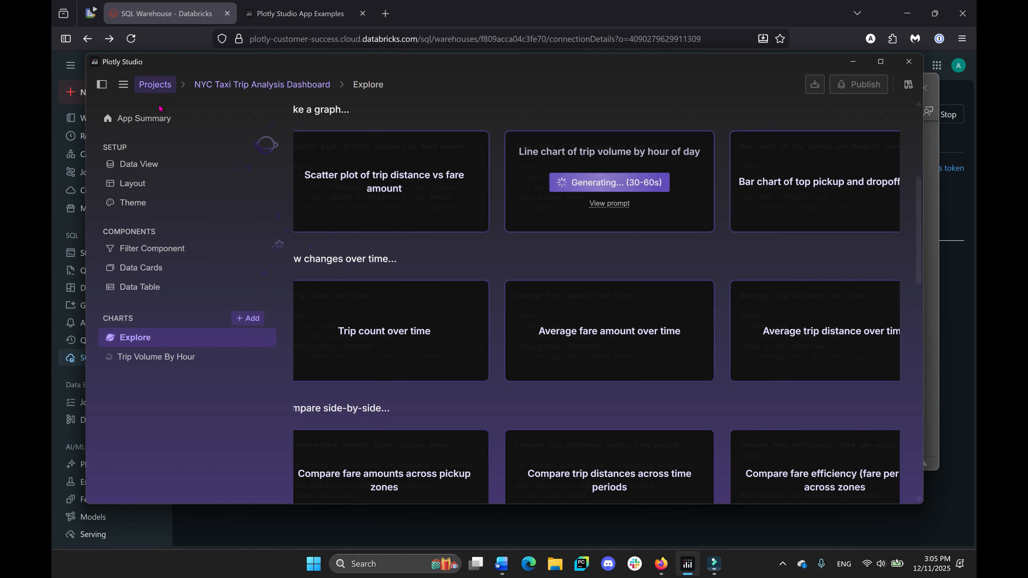
Open the NYC Taxi Trip Analysis Dashboard summary and look over its header, filters, data cards and data table layout
{"action": "left_click", "coordinate": [243, 85]}
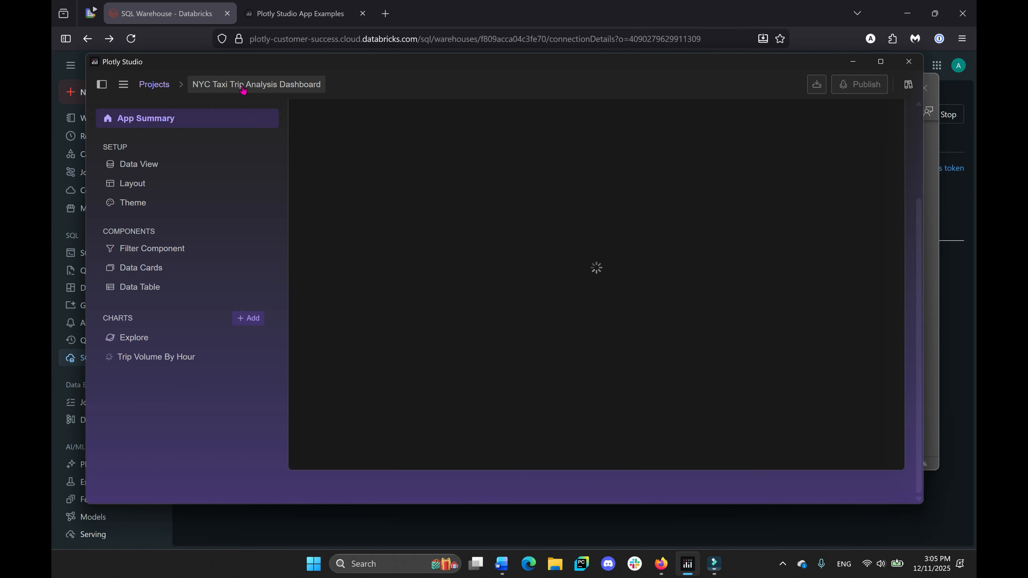
{"action": "scroll", "coordinate": [386, 187], "scroll_direction": "down", "scroll_amount": 2}
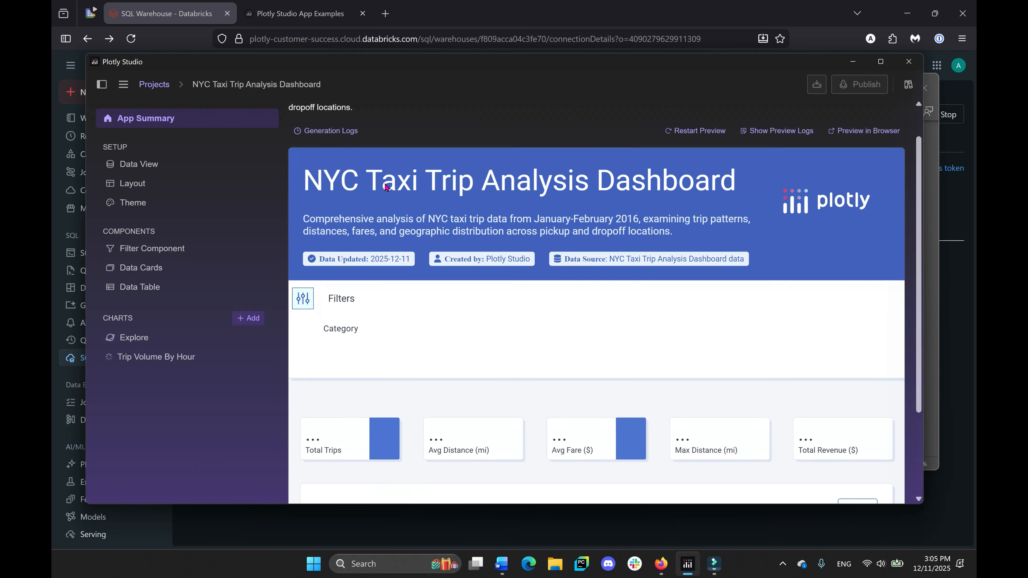
{"action": "left_click_drag", "start_coordinate": [408, 178], "coordinate": [487, 206]}
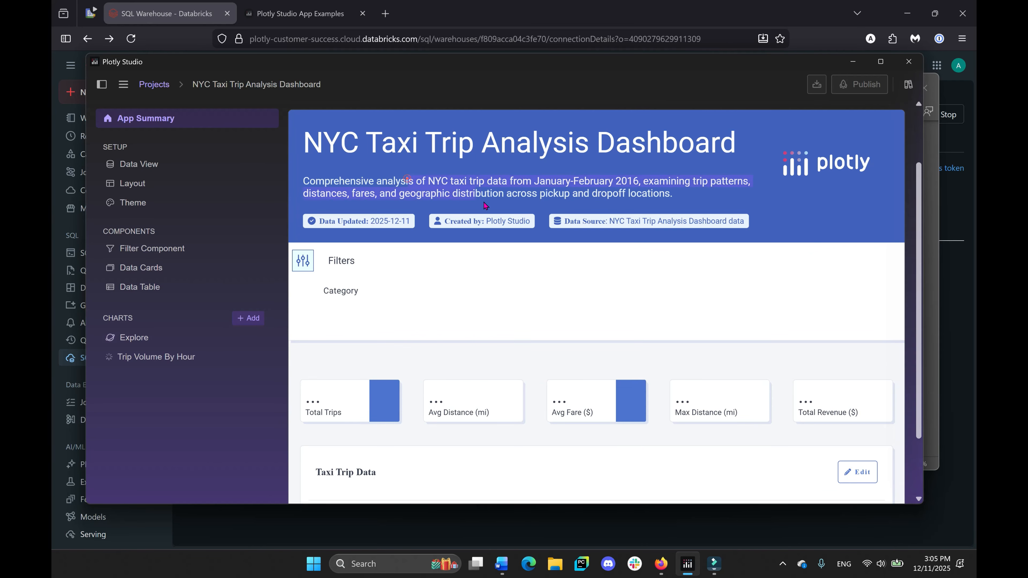
{"action": "scroll", "coordinate": [486, 206], "scroll_direction": "down", "scroll_amount": 2}
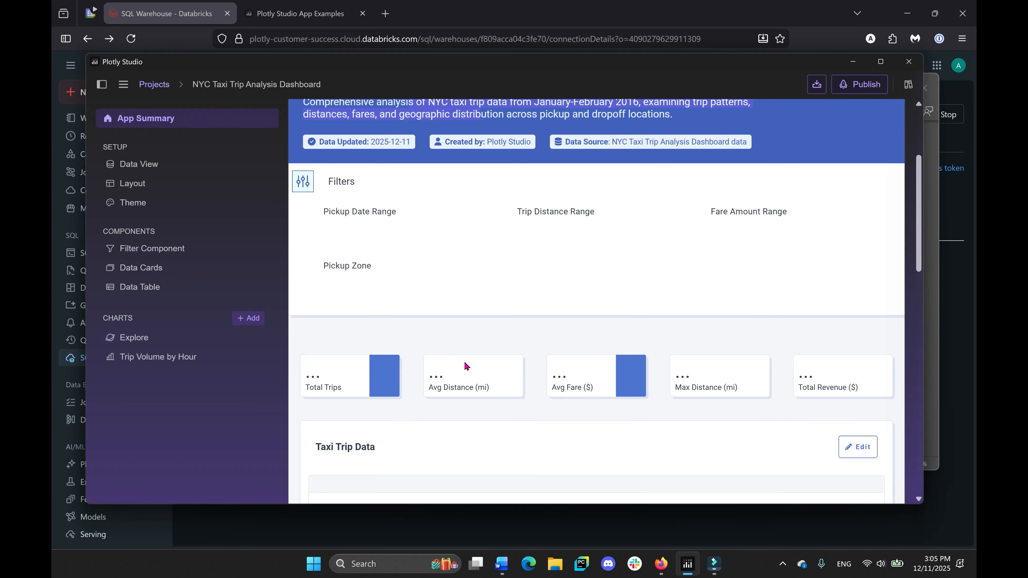
{"action": "scroll", "coordinate": [466, 365], "scroll_direction": "down", "scroll_amount": 5}
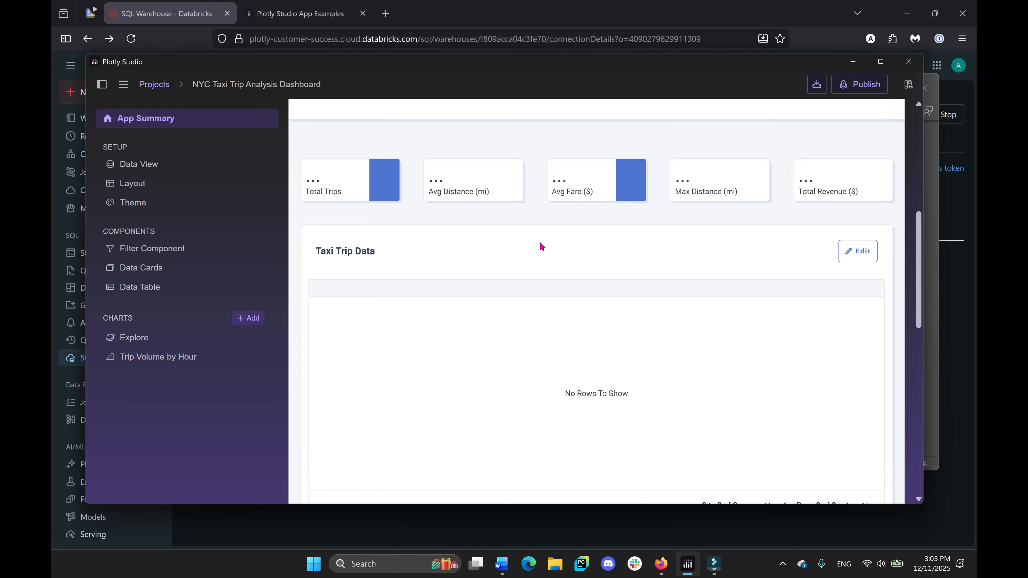
{"action": "scroll", "coordinate": [541, 243], "scroll_direction": "down", "scroll_amount": 11}
{"action": "scroll", "coordinate": [541, 242], "scroll_direction": "up", "scroll_amount": 12}
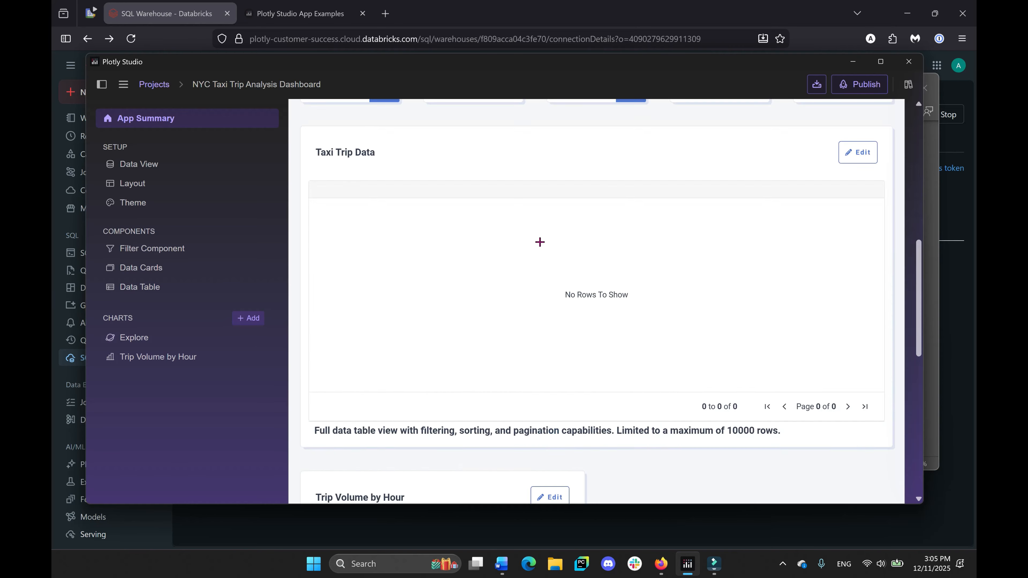
{"action": "scroll", "coordinate": [540, 242], "scroll_direction": "up", "scroll_amount": 10}
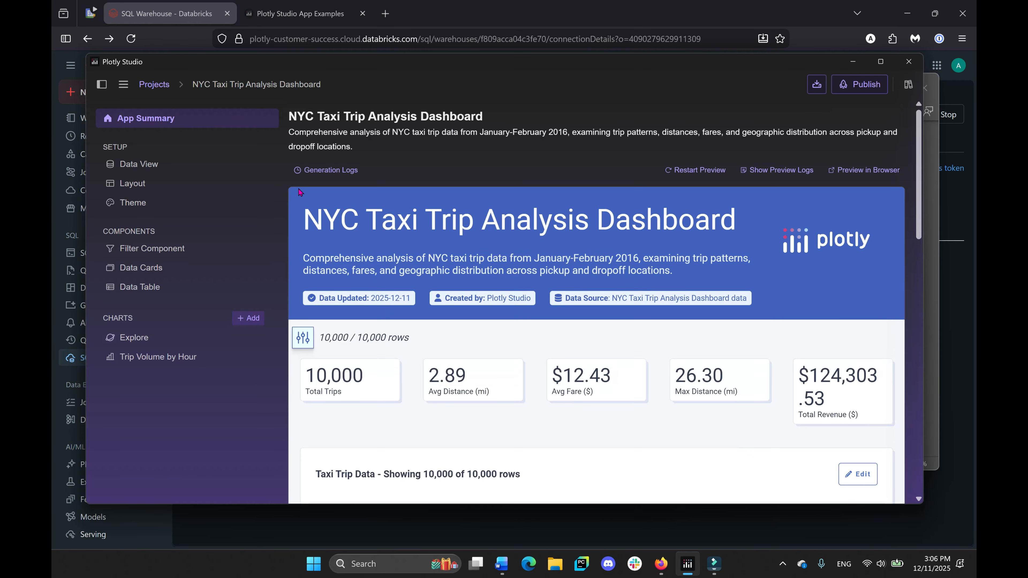
Examine the data cards, the Taxi Trip Data table and the Trip Volume by Hour chart in the dashboard preview
{"action": "scroll", "coordinate": [432, 266], "scroll_direction": "down", "scroll_amount": 3}
{"action": "scroll", "coordinate": [431, 266], "scroll_direction": "down", "scroll_amount": 9}
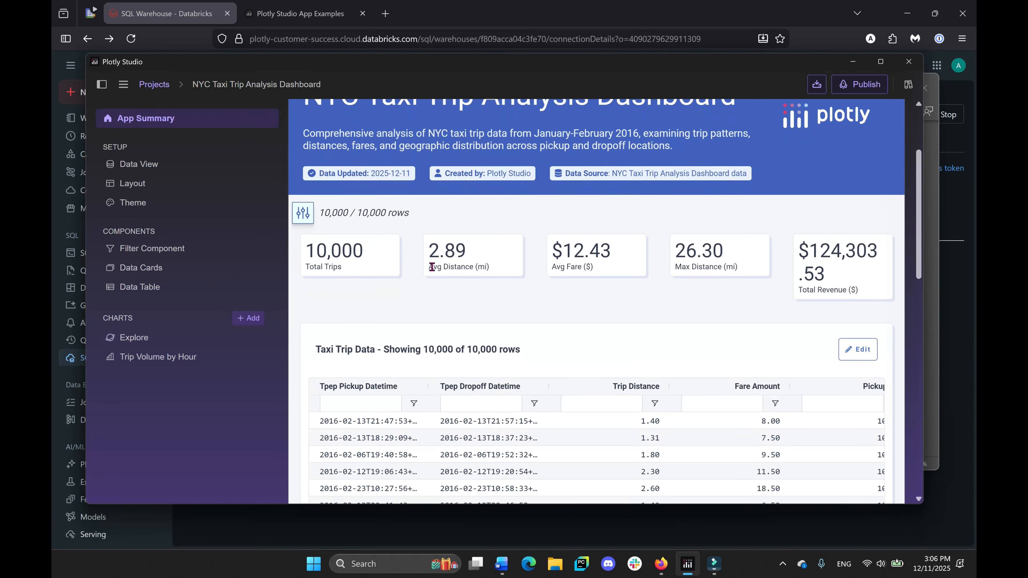
{"action": "scroll", "coordinate": [371, 300], "scroll_direction": "down", "scroll_amount": 8}
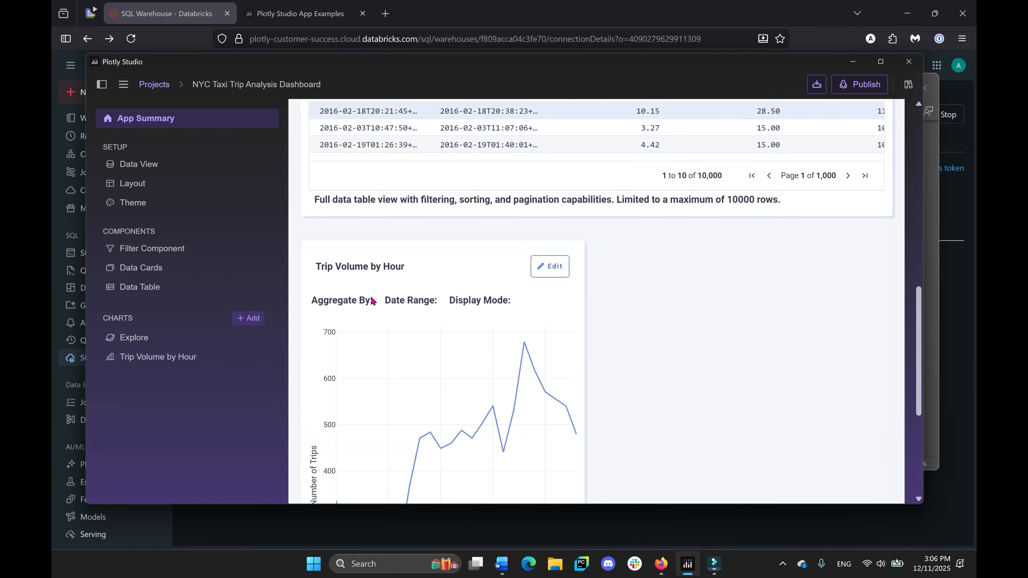
{"action": "scroll", "coordinate": [537, 335], "scroll_direction": "up", "scroll_amount": 2}
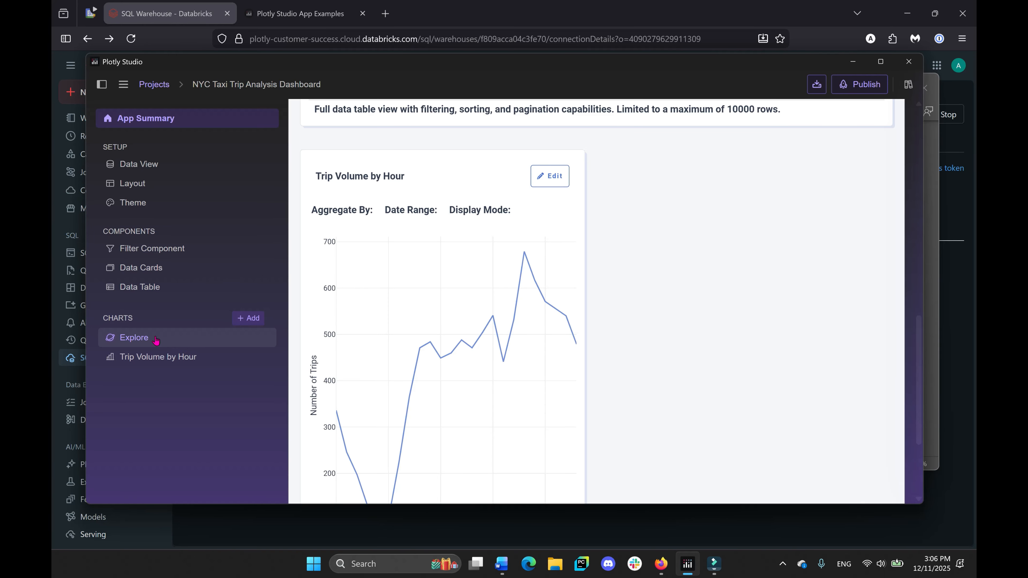
View the form for describing a new chart and cancel it without adding one
{"action": "left_click", "coordinate": [256, 322]}
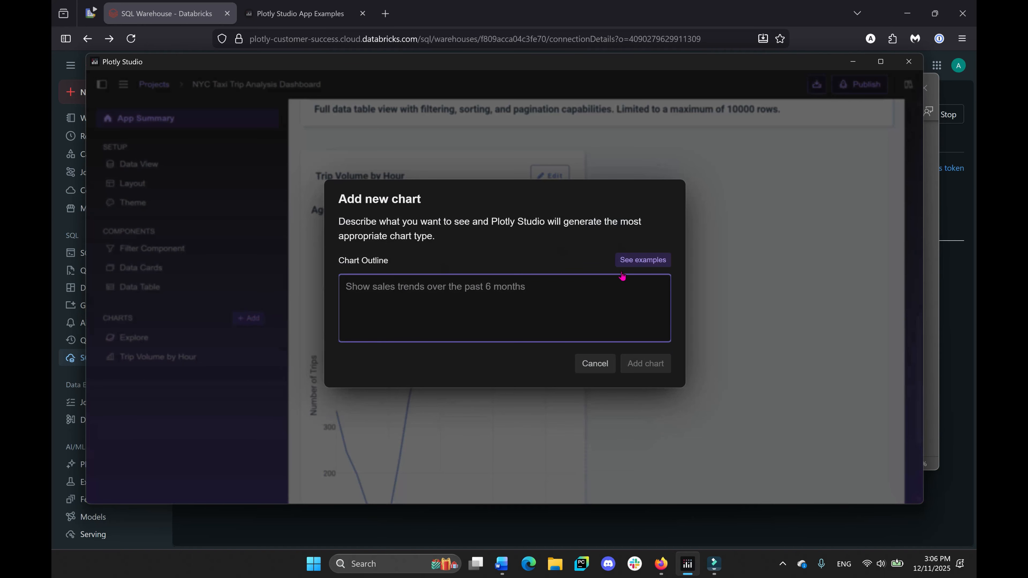
{"action": "left_click", "coordinate": [597, 367]}
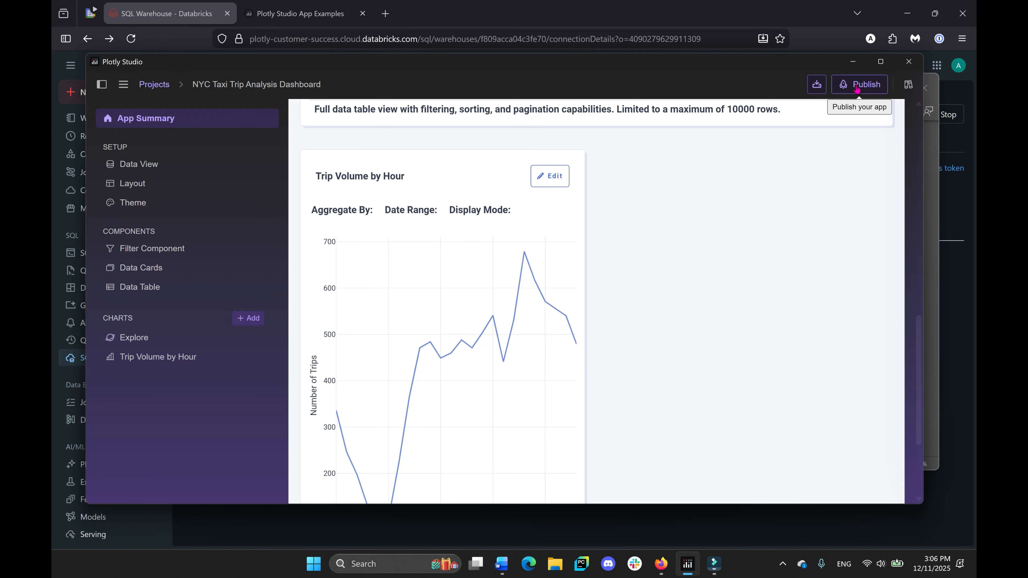